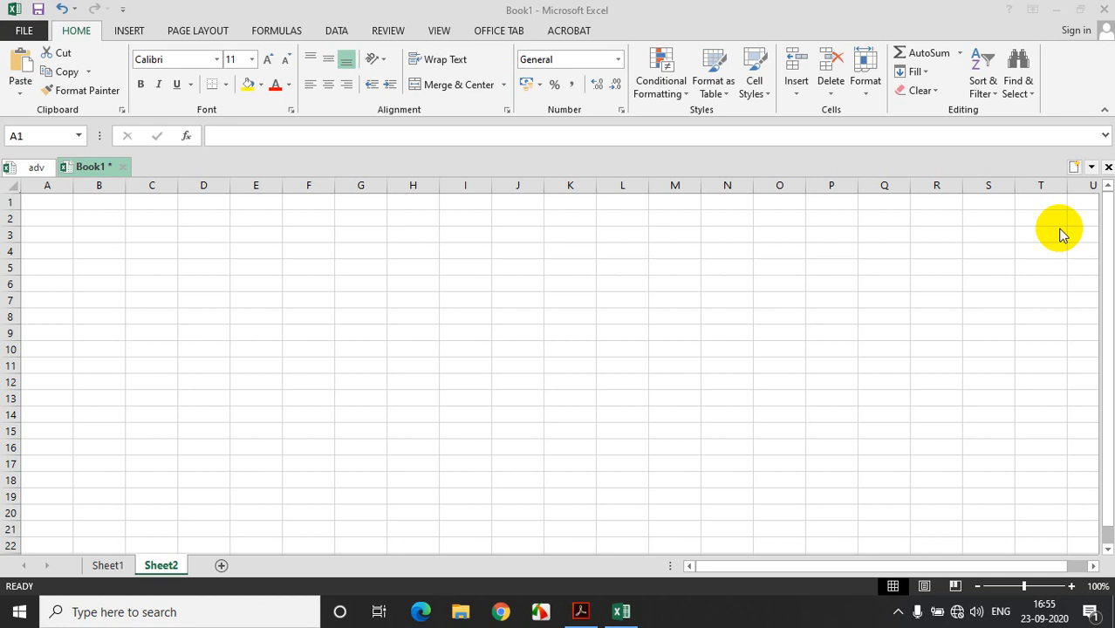
# Switch to Sheet1 and examine the blank cells in the Physcis, Chemistry and Maths columns of the FILL BLANK CELL table.
pyautogui.click(124, 565)
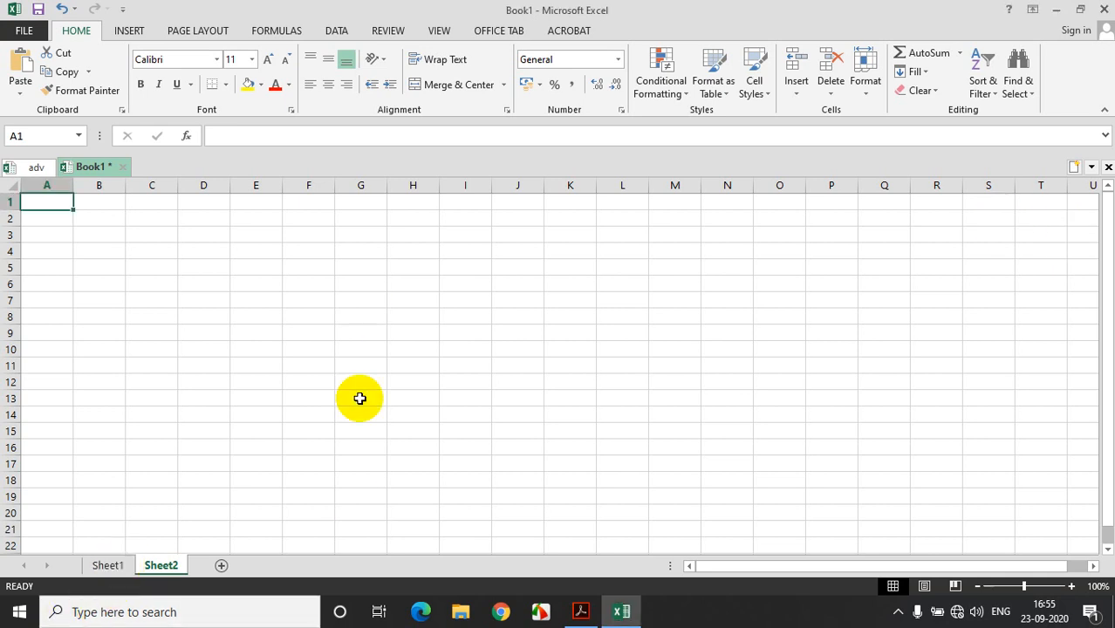
pyautogui.click(106, 567)
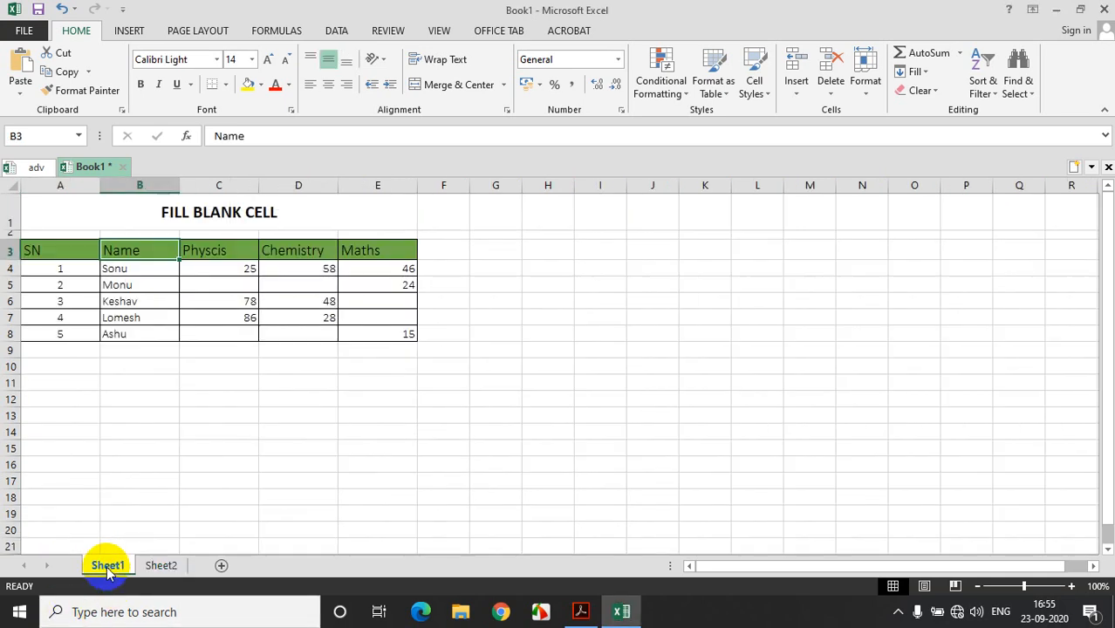
pyautogui.click(222, 270)
pyautogui.click(228, 286)
pyautogui.click(294, 286)
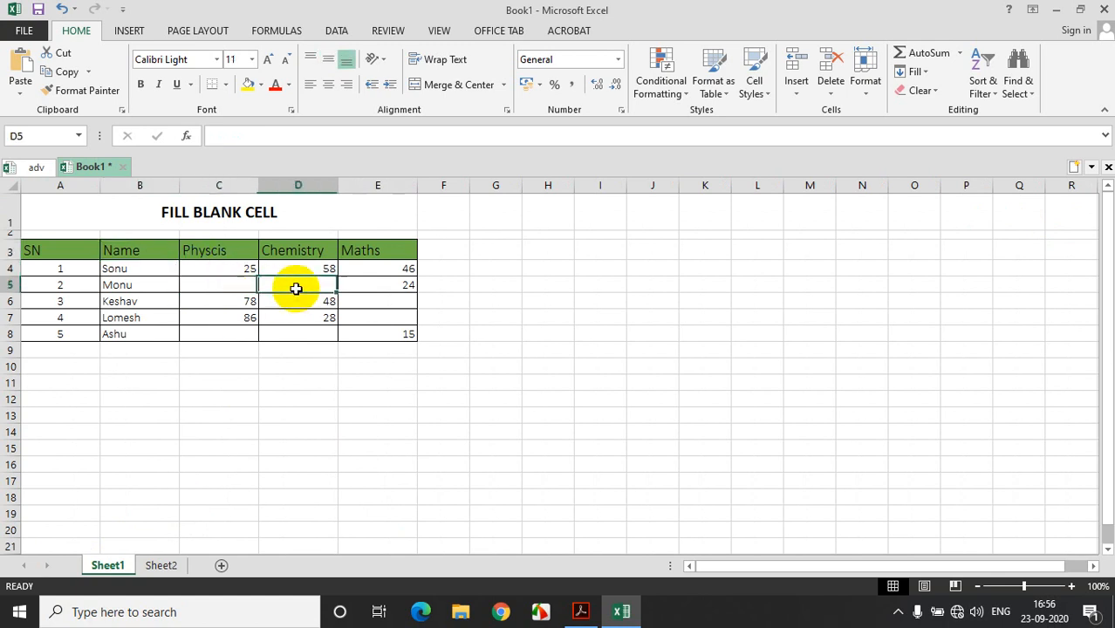
pyautogui.click(377, 316)
pyautogui.click(371, 334)
pyautogui.click(249, 339)
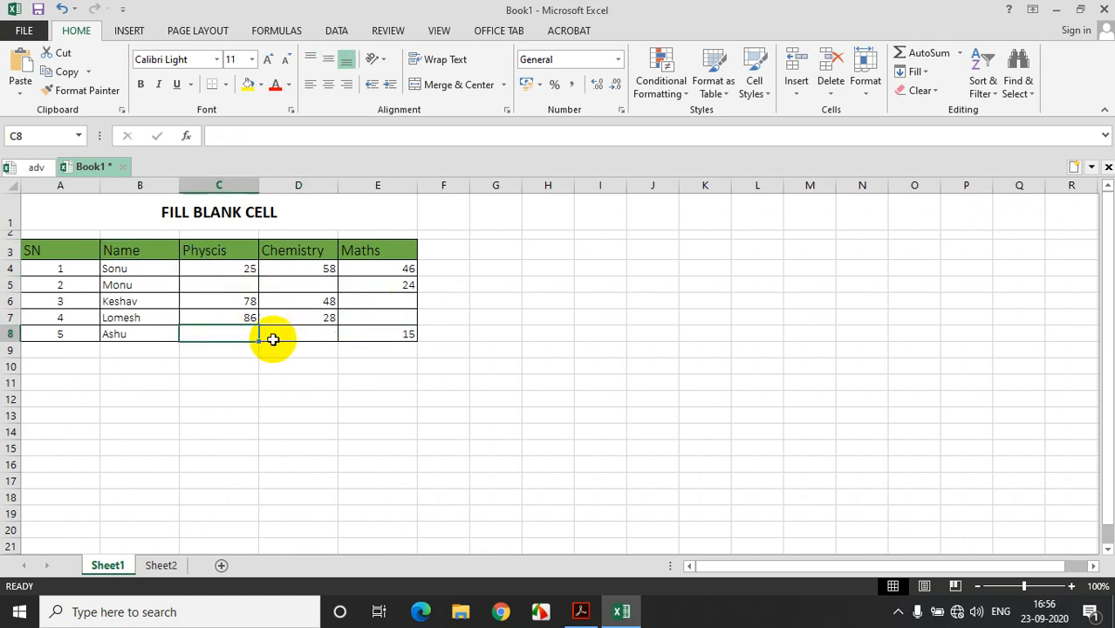
pyautogui.click(277, 338)
pyautogui.click(388, 317)
pyautogui.click(386, 301)
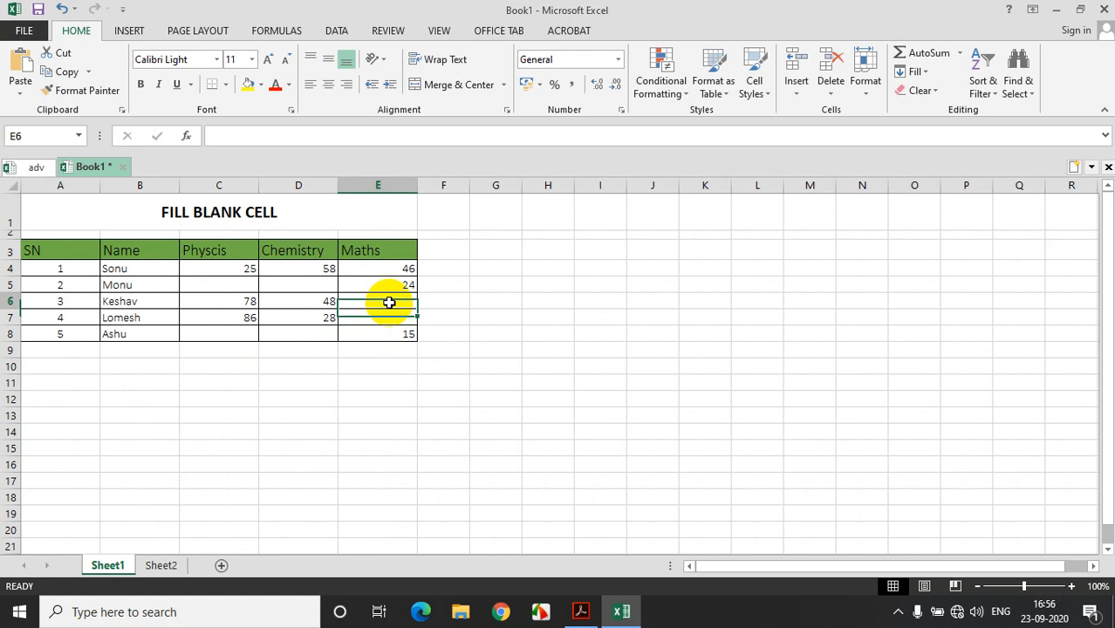
pyautogui.click(319, 285)
pyautogui.click(247, 288)
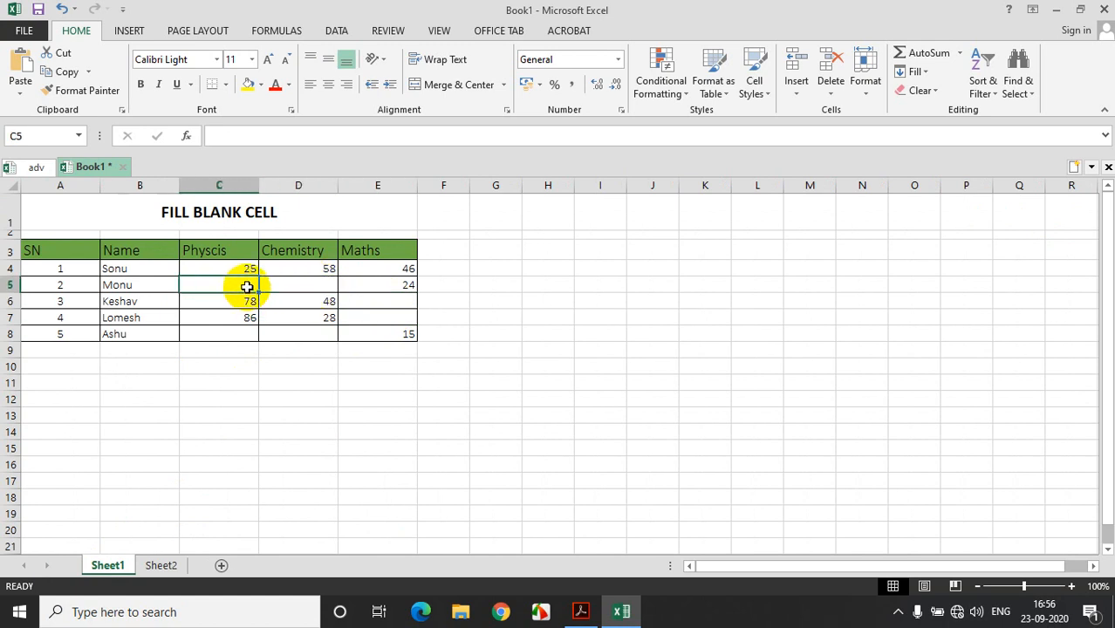
pyautogui.click(332, 381)
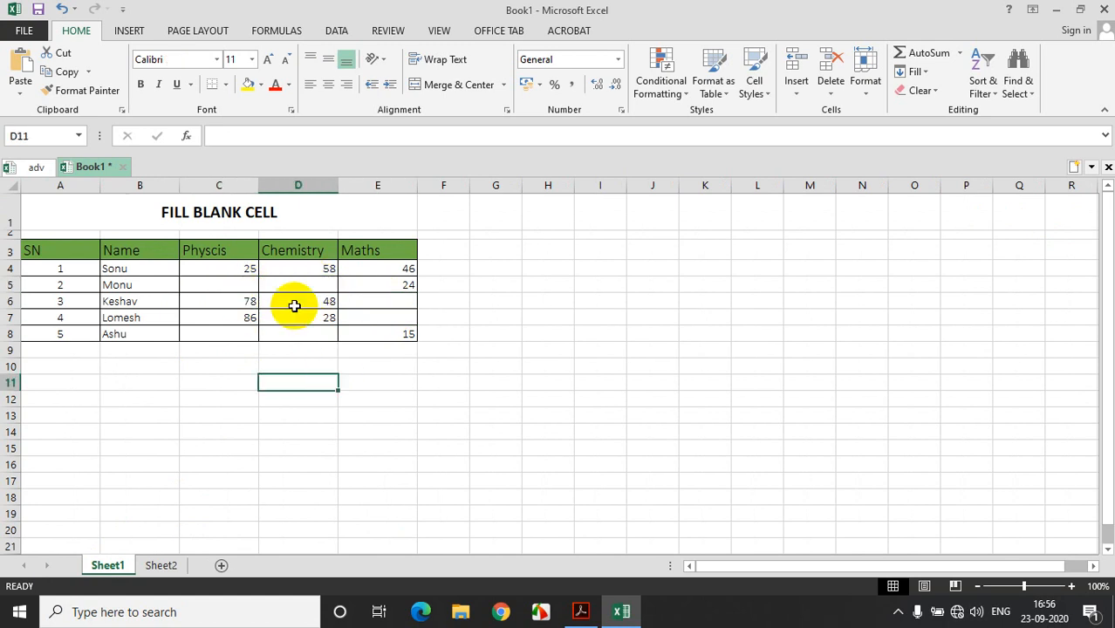
pyautogui.click(238, 218)
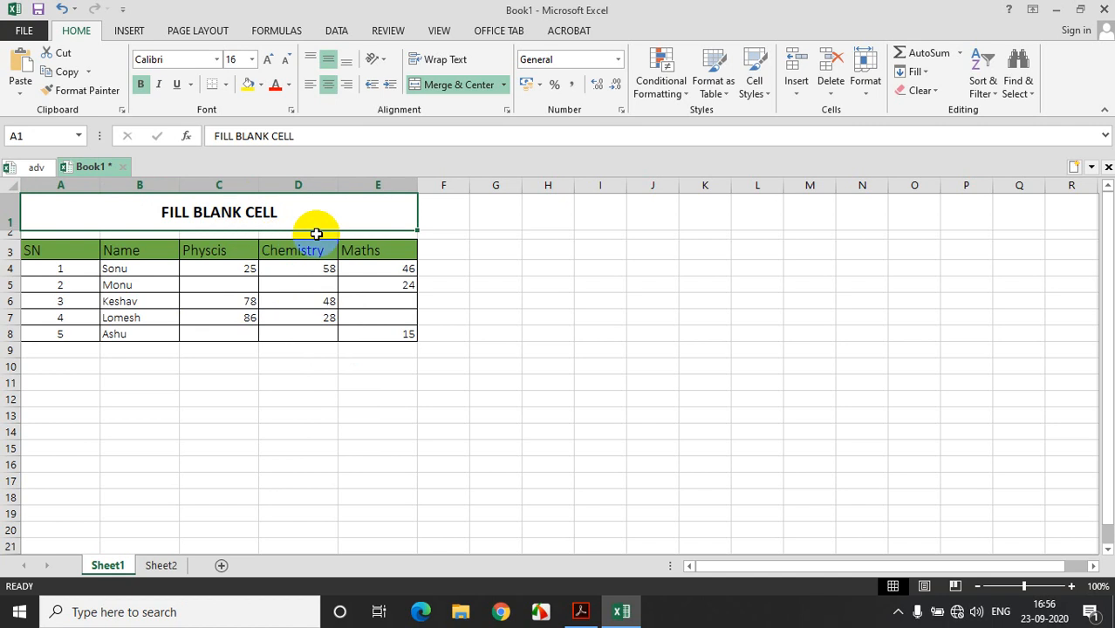
# Select only the blank cells within the marks range C4:E8 using Go To Special with the Blanks option.
pyautogui.moveTo(231, 270); pyautogui.dragTo(363, 335)
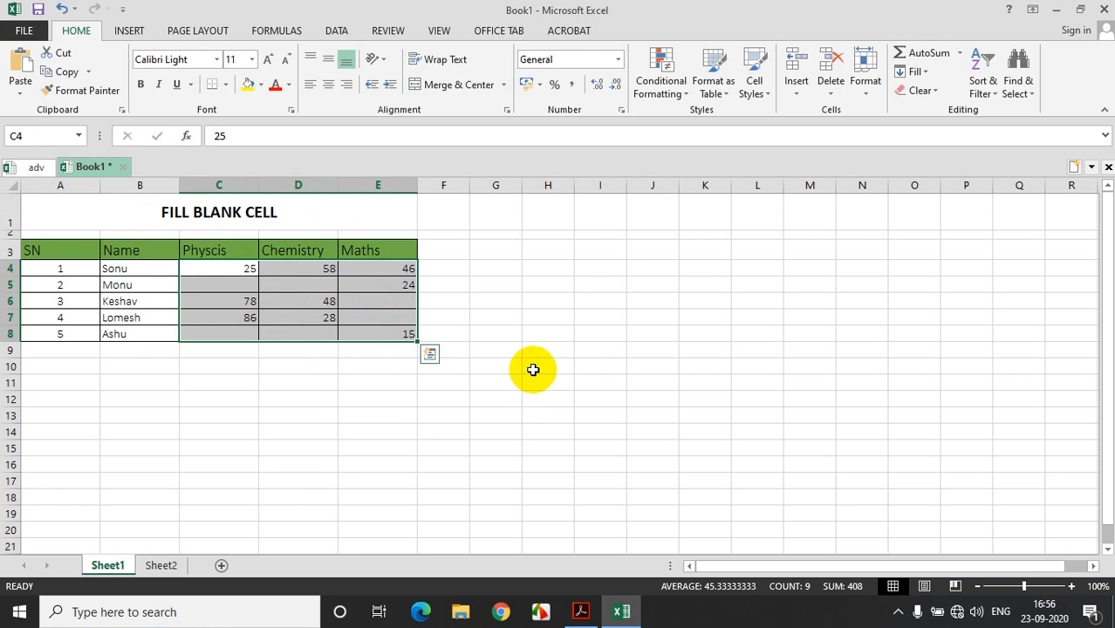
pyautogui.hotkey('ctrl', 'g')
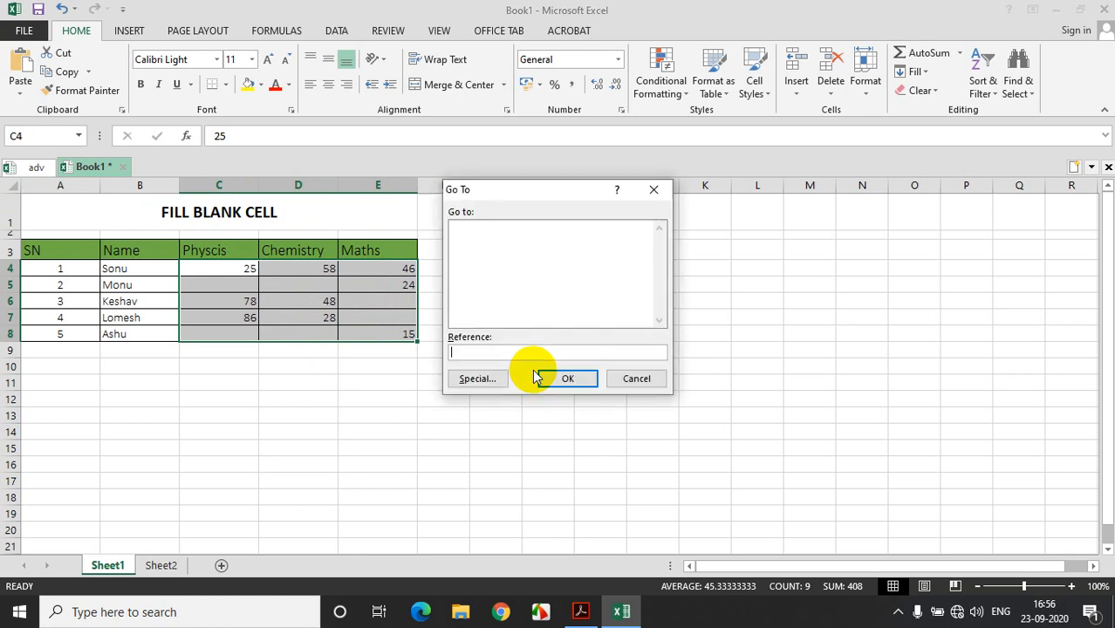
pyautogui.click(487, 379)
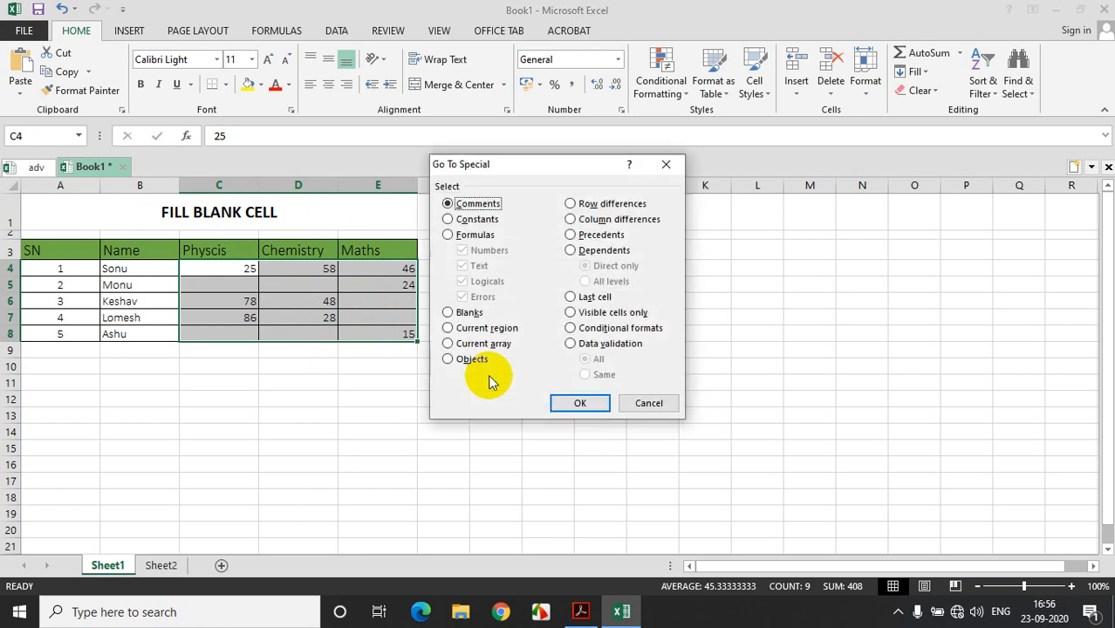
pyautogui.click(471, 314)
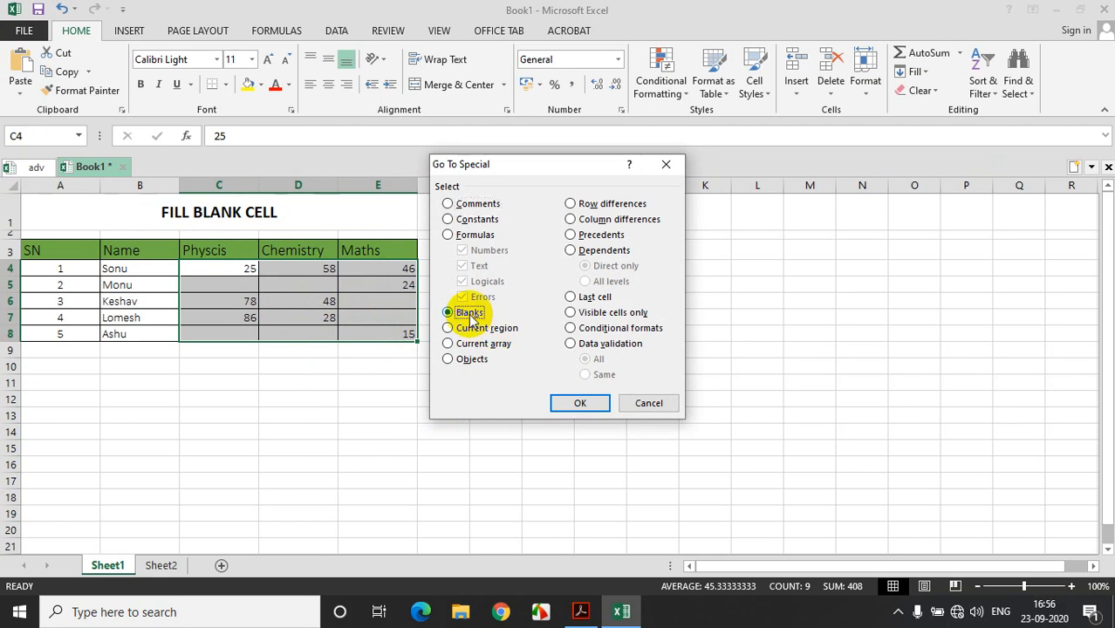
pyautogui.click(577, 403)
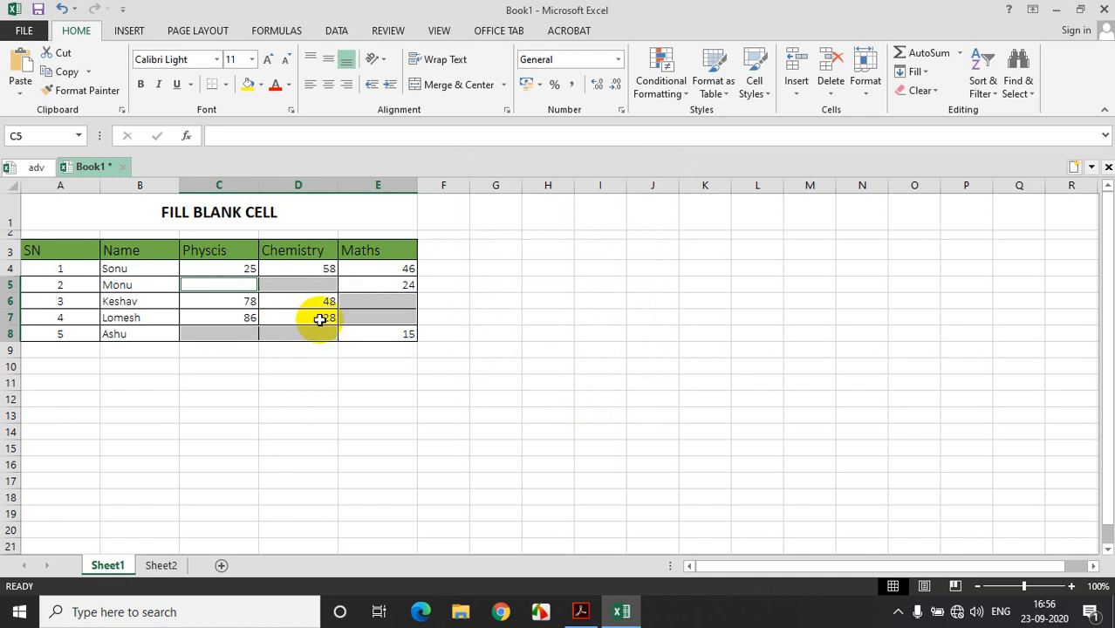
# Fill all the selected blank cells at once with the text SHREE.
pyautogui.click(285, 137)
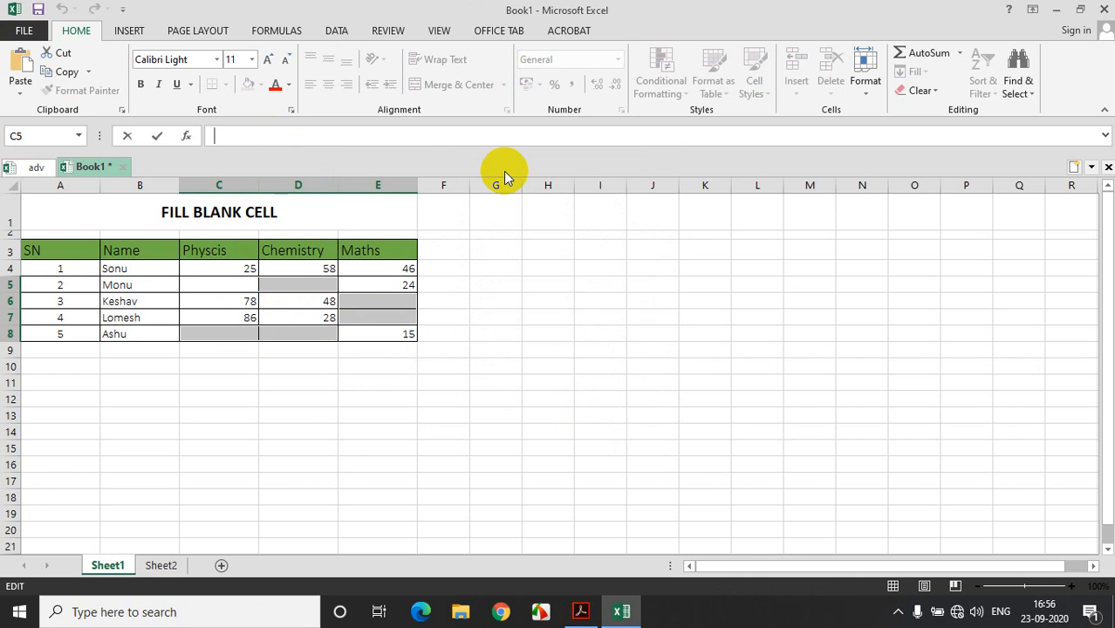
pyautogui.write('SHREE')
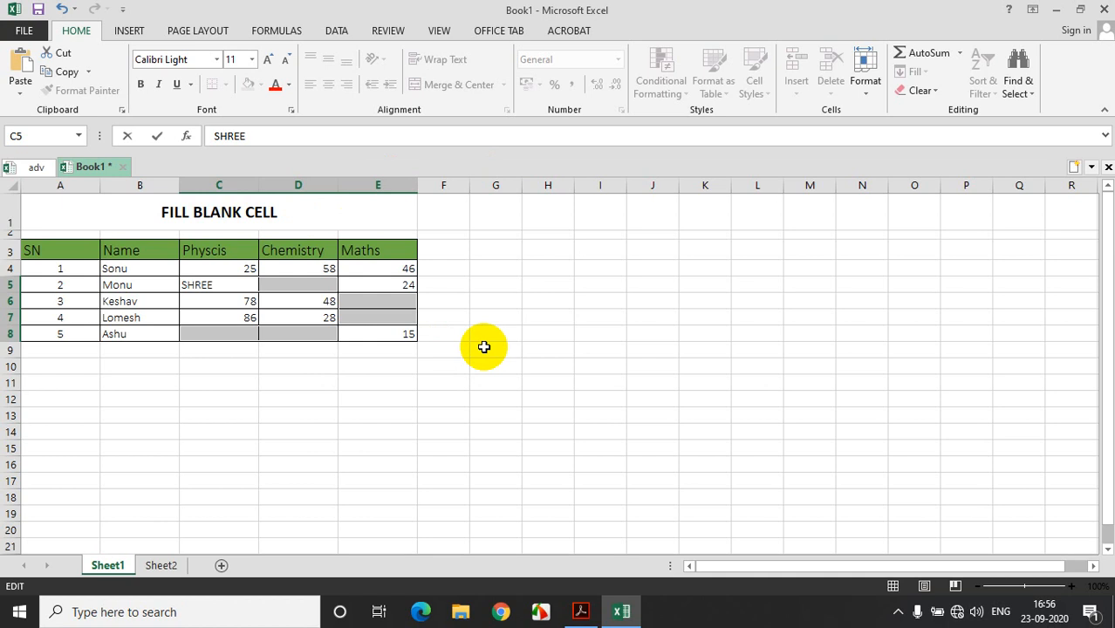
pyautogui.hotkey('ctrl', 'Return')
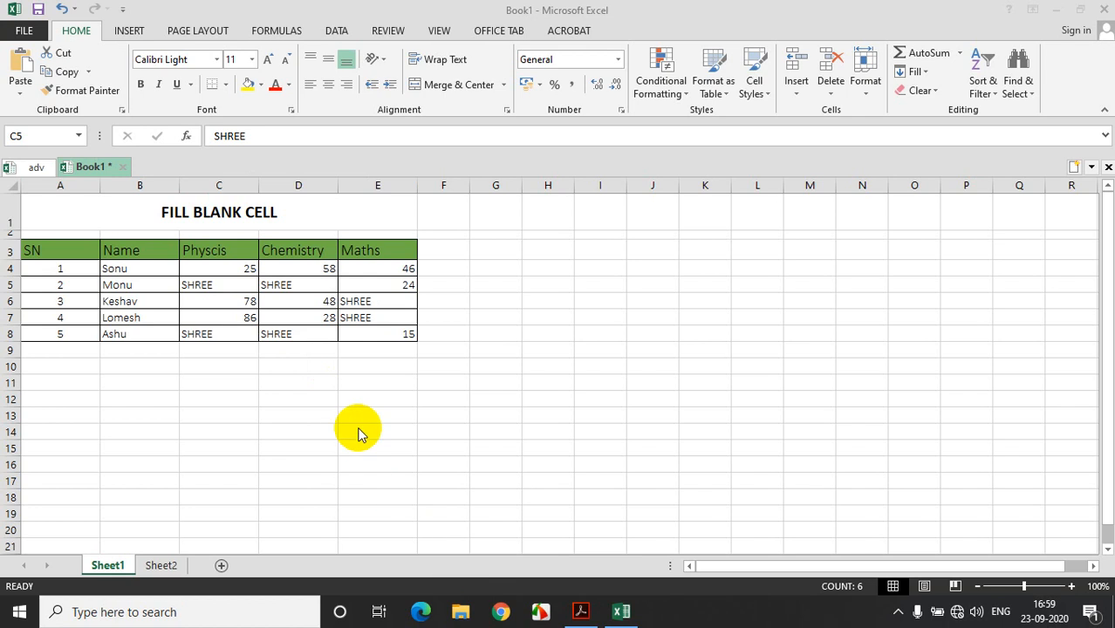
# Clear the SHREE entries from the marks cells and deselect them.
pyautogui.click(244, 285)
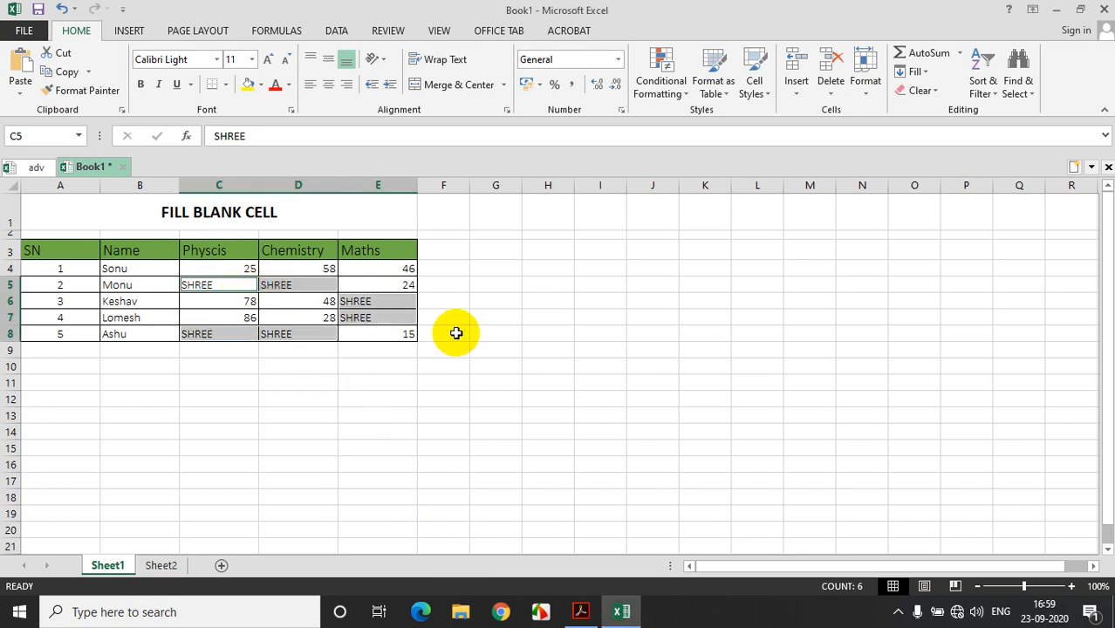
pyautogui.press('Delete')
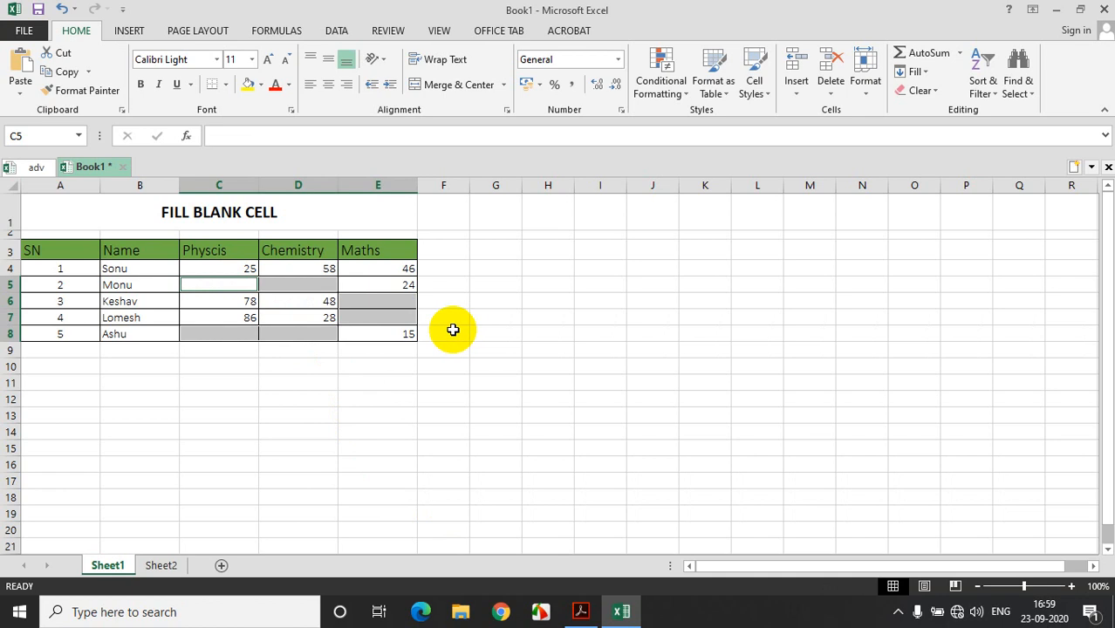
pyautogui.click(452, 331)
# Go through the empty marks cells one by one: C5, D5, E6, E7, D8 and C8.
pyautogui.click(246, 284)
pyautogui.click(298, 283)
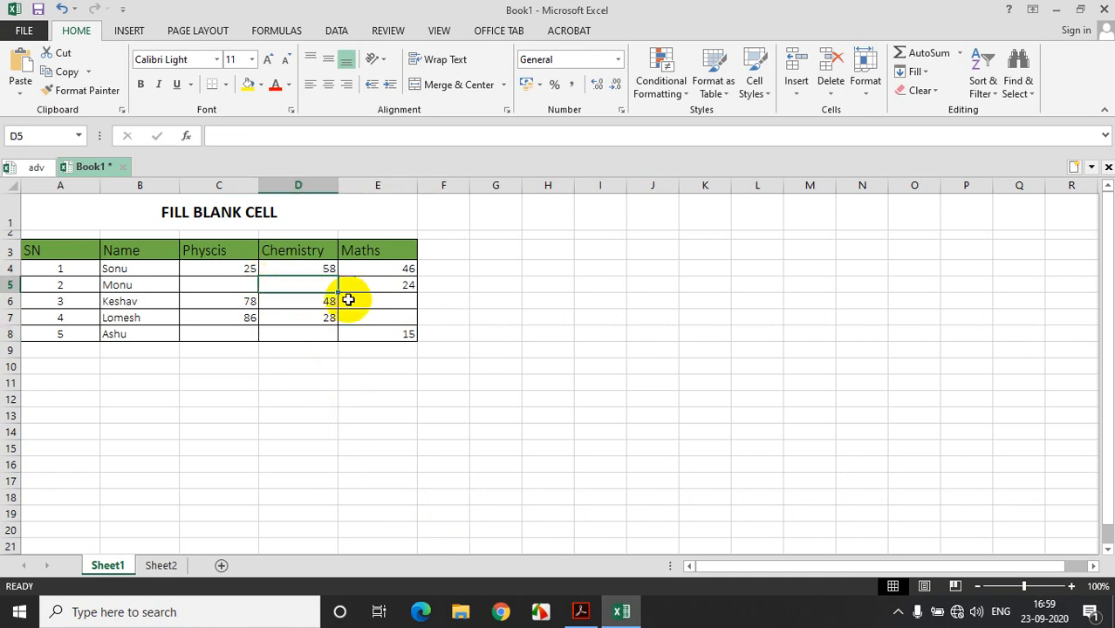
pyautogui.click(240, 282)
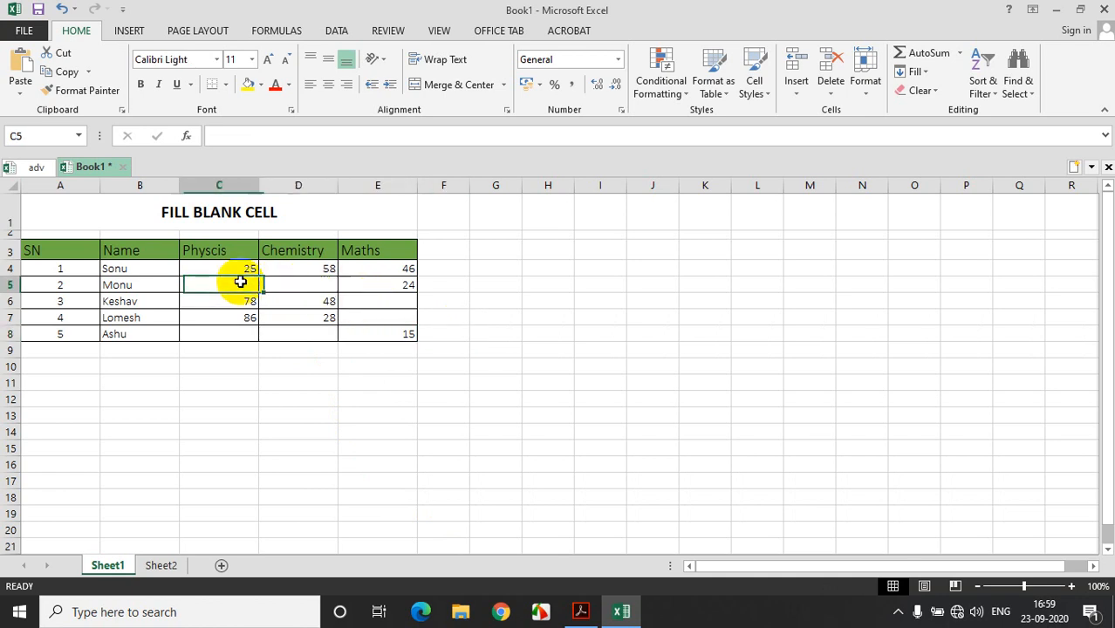
pyautogui.click(292, 283)
pyautogui.click(361, 300)
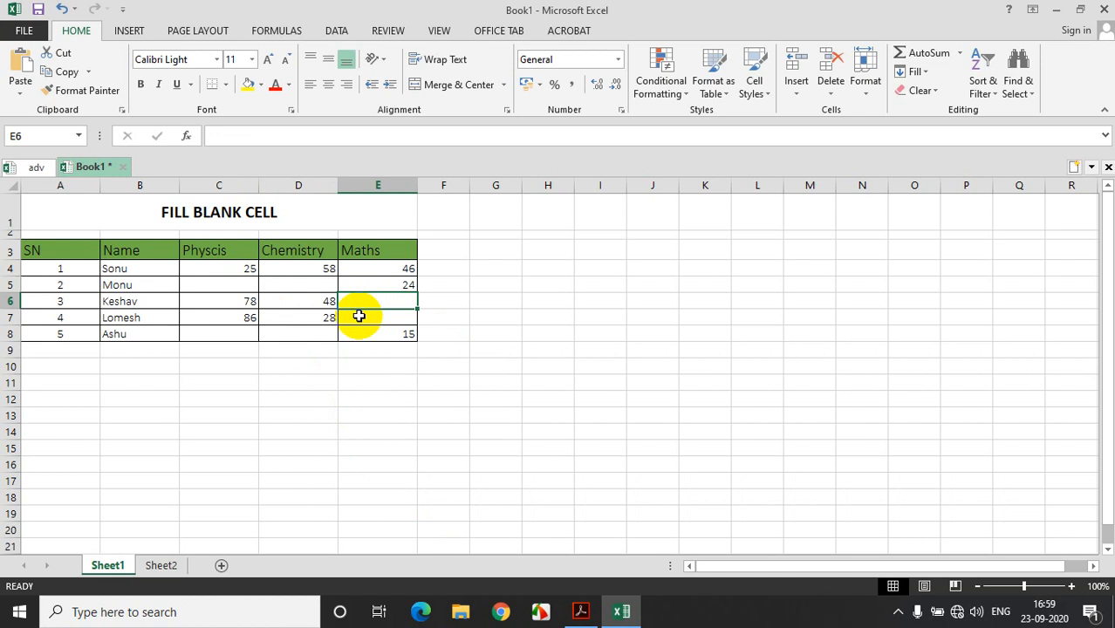
pyautogui.click(361, 318)
pyautogui.click(298, 336)
pyautogui.click(235, 336)
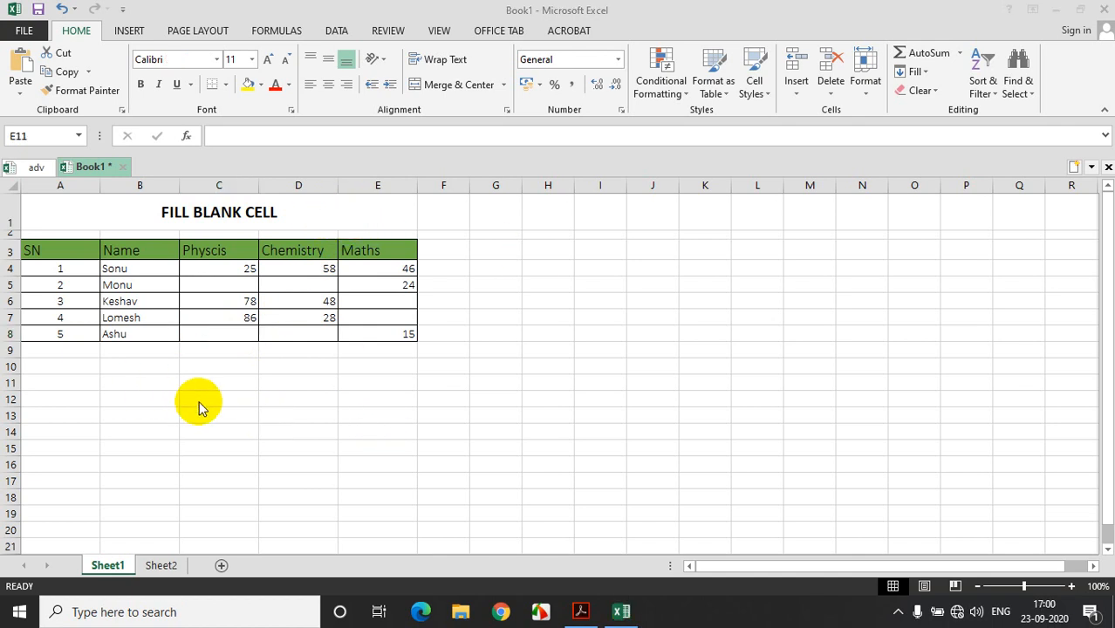
# Enter the label BLANK CELL in cell C11 below the table.
pyautogui.click(251, 386)
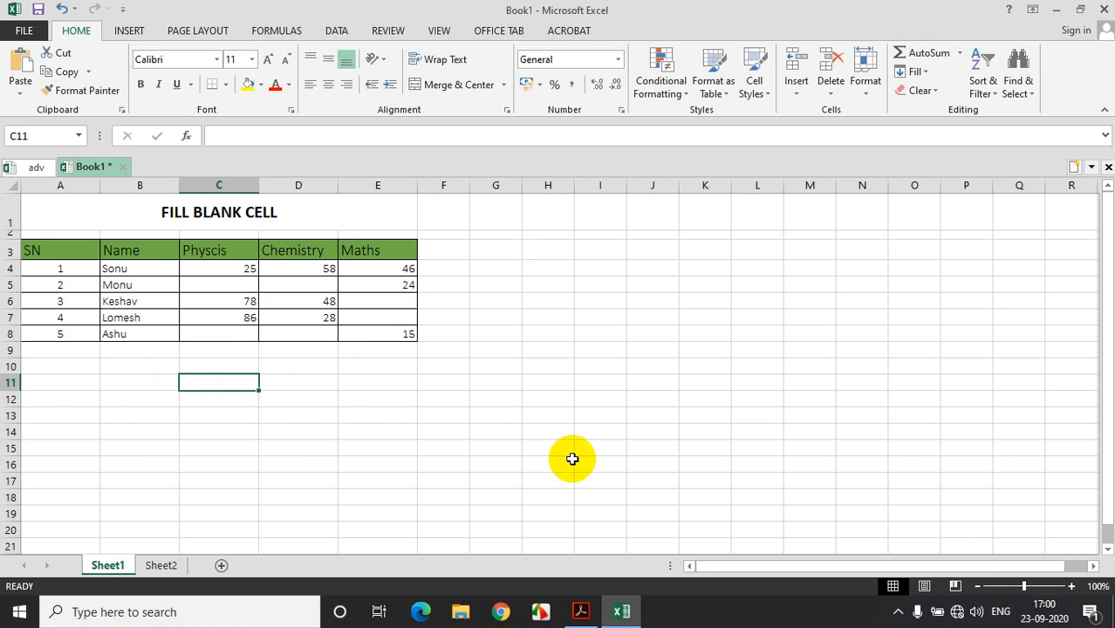
pyautogui.write('COU')
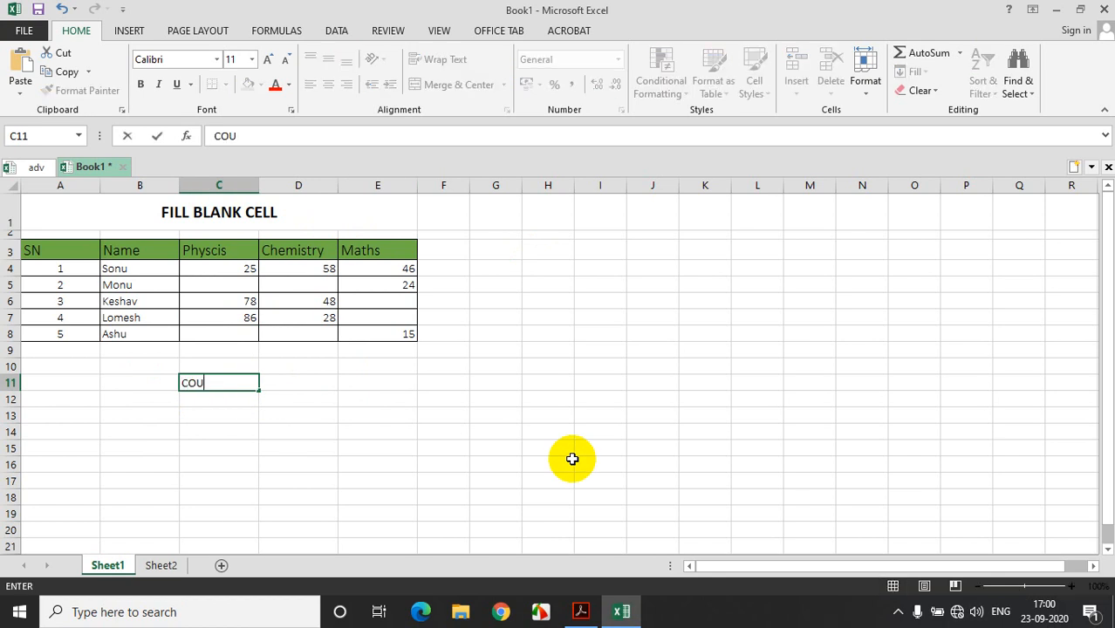
pyautogui.press('BackSpace')
pyautogui.press('BackSpace')
pyautogui.press('BackSpace')
pyautogui.write('BALANK')
pyautogui.press('BackSpace')
pyautogui.press('BackSpace')
pyautogui.press('BackSpace')
pyautogui.press('BackSpace')
pyautogui.press('BackSpace')
pyautogui.write('LANK CELL')
pyautogui.press('Tab')
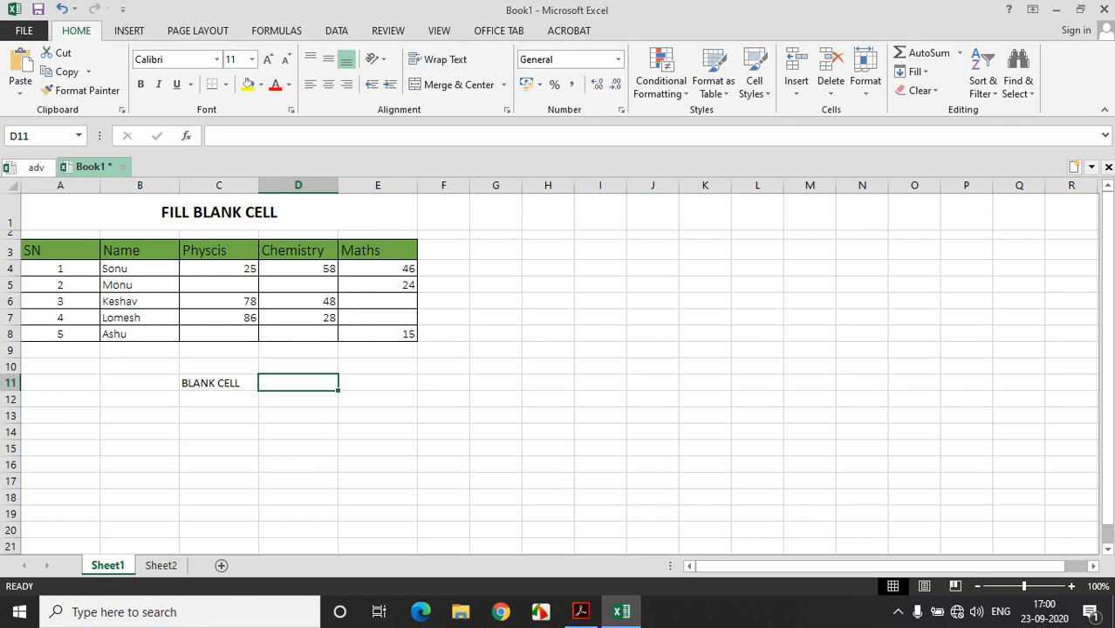
# Count the empty marks cells in D11 with the formula =COUNTBLANK(C4:E8).
pyautogui.write('=')
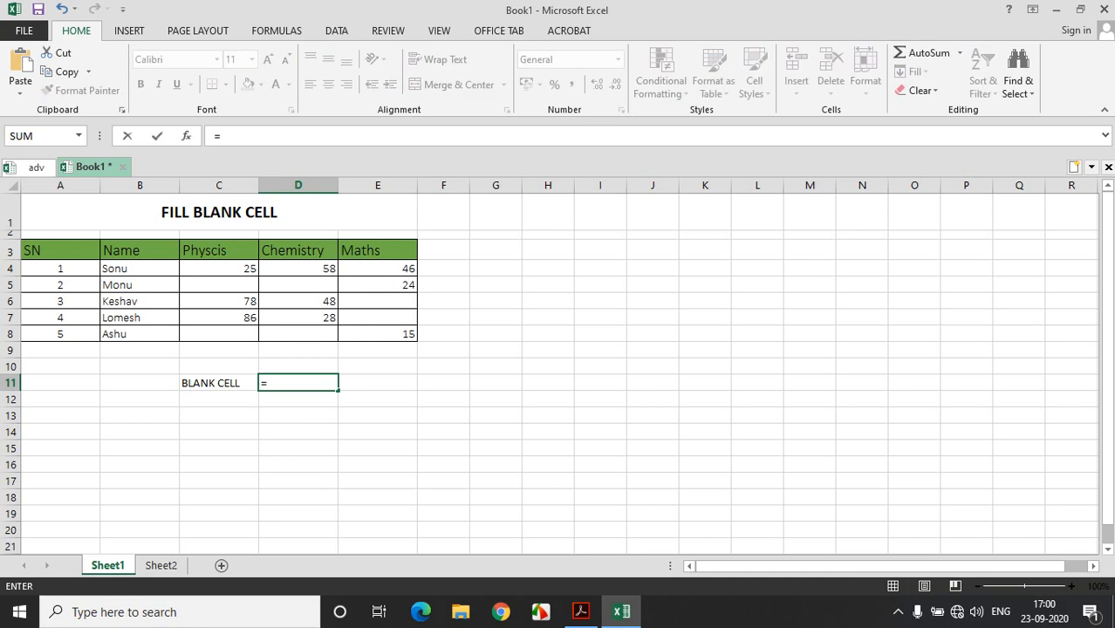
pyautogui.write('COUNT')
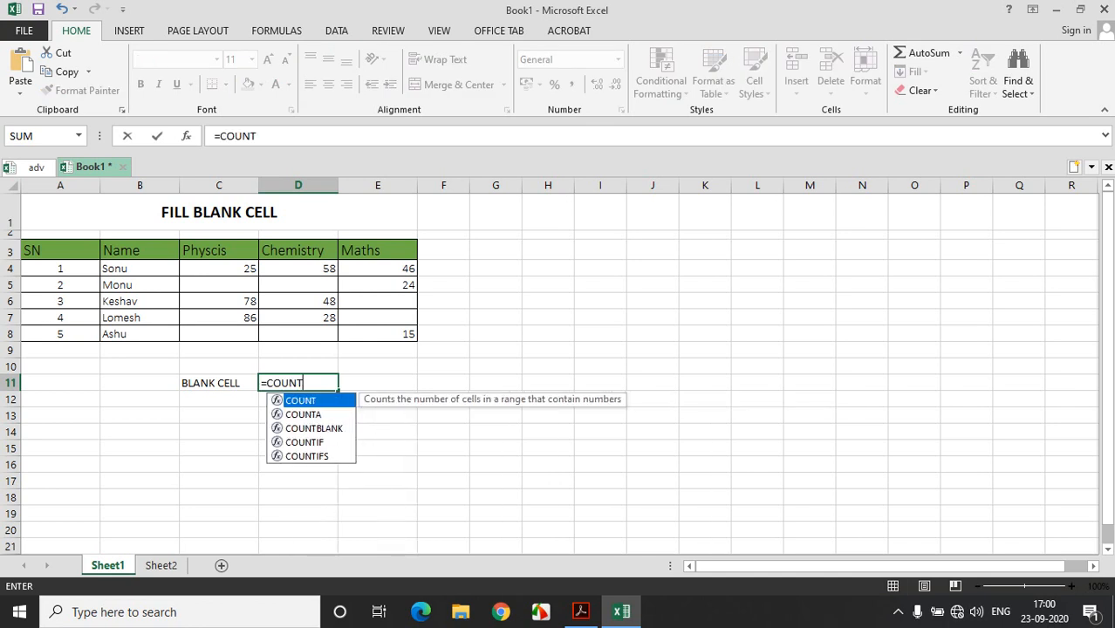
pyautogui.write('BLANK')
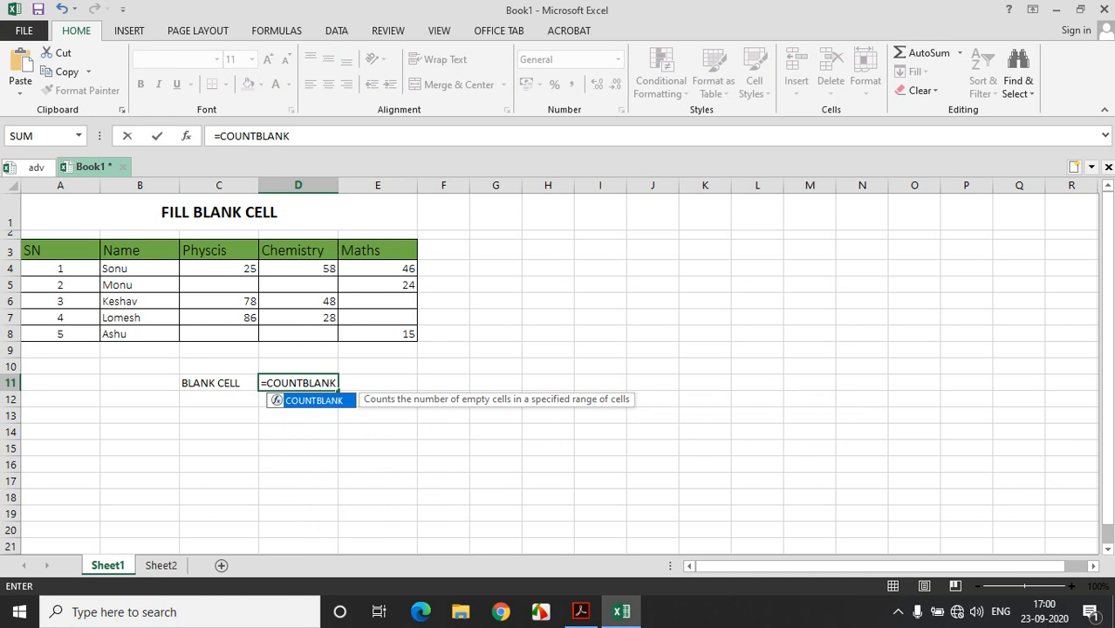
pyautogui.write('(')
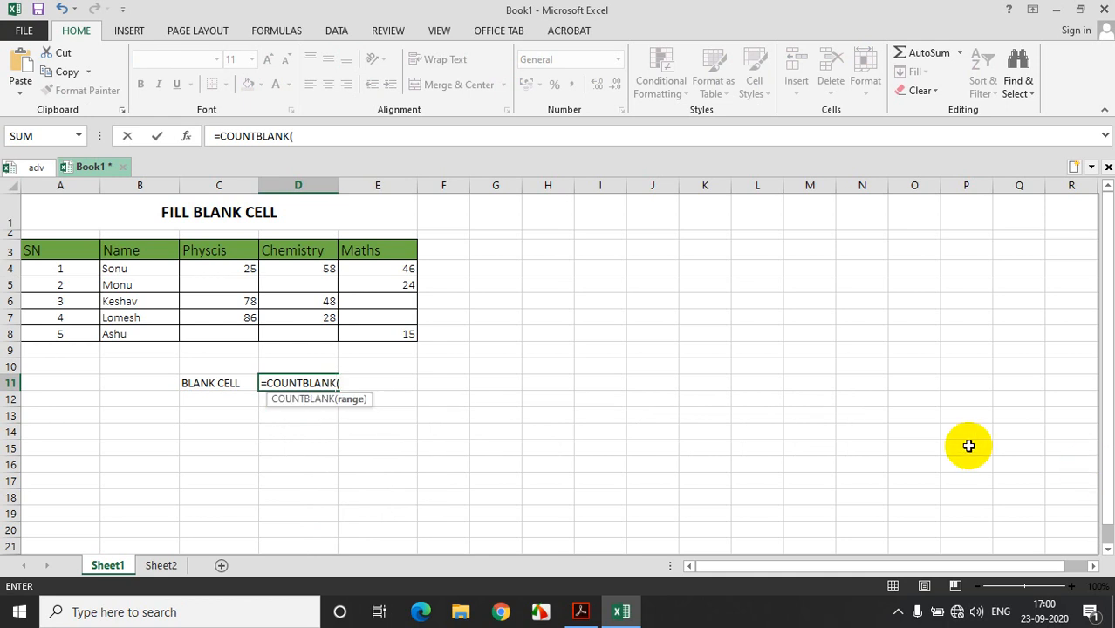
pyautogui.press('F5')
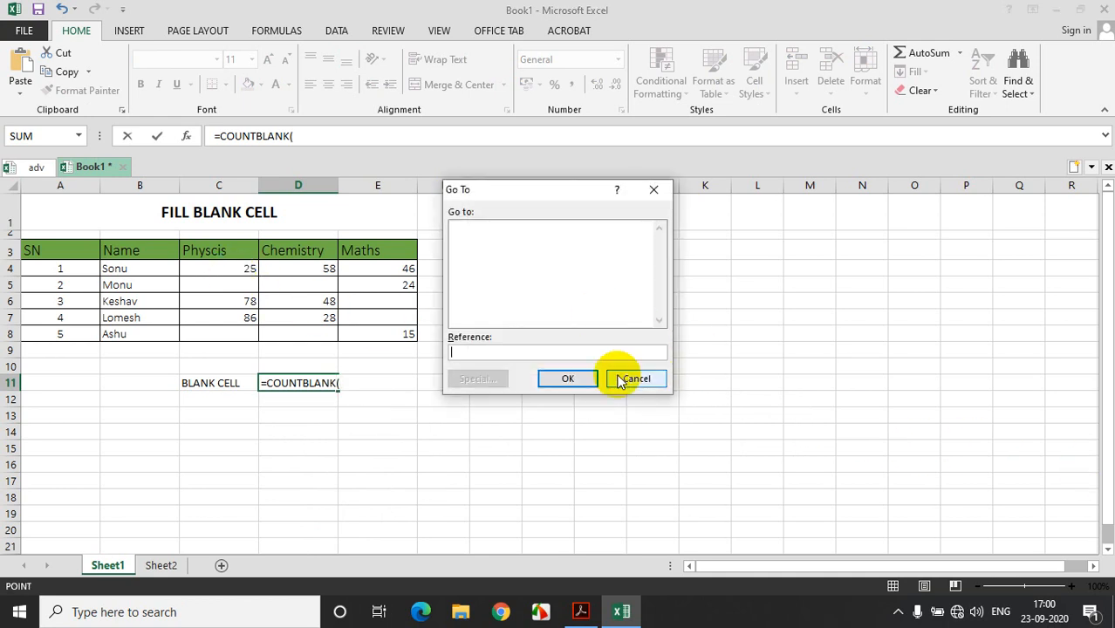
pyautogui.click(628, 377)
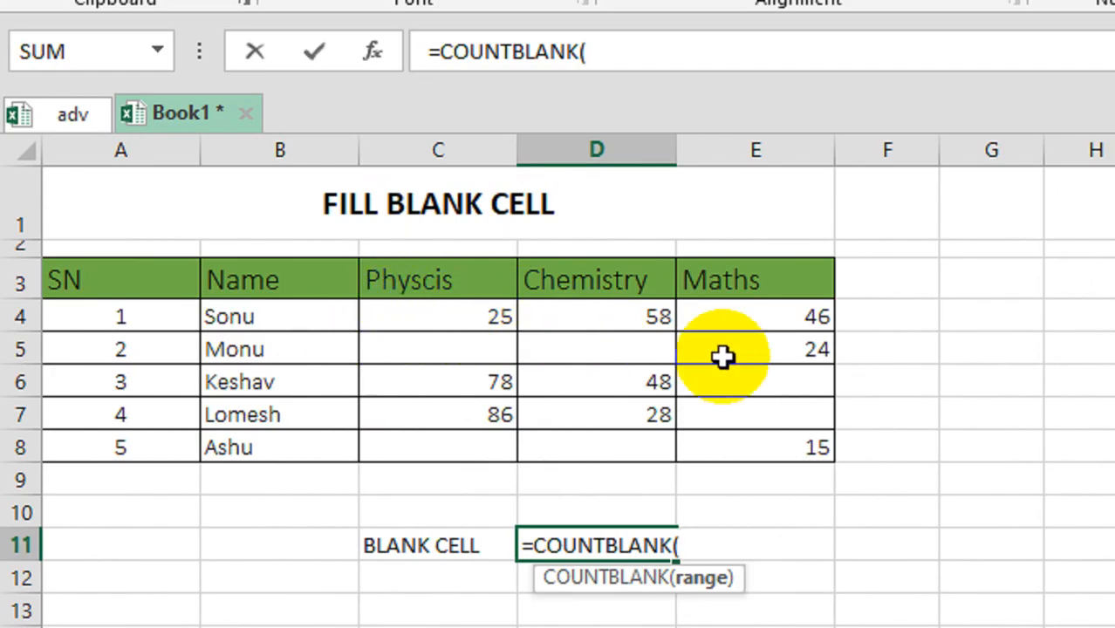
pyautogui.moveTo(458, 324); pyautogui.dragTo(729, 456)
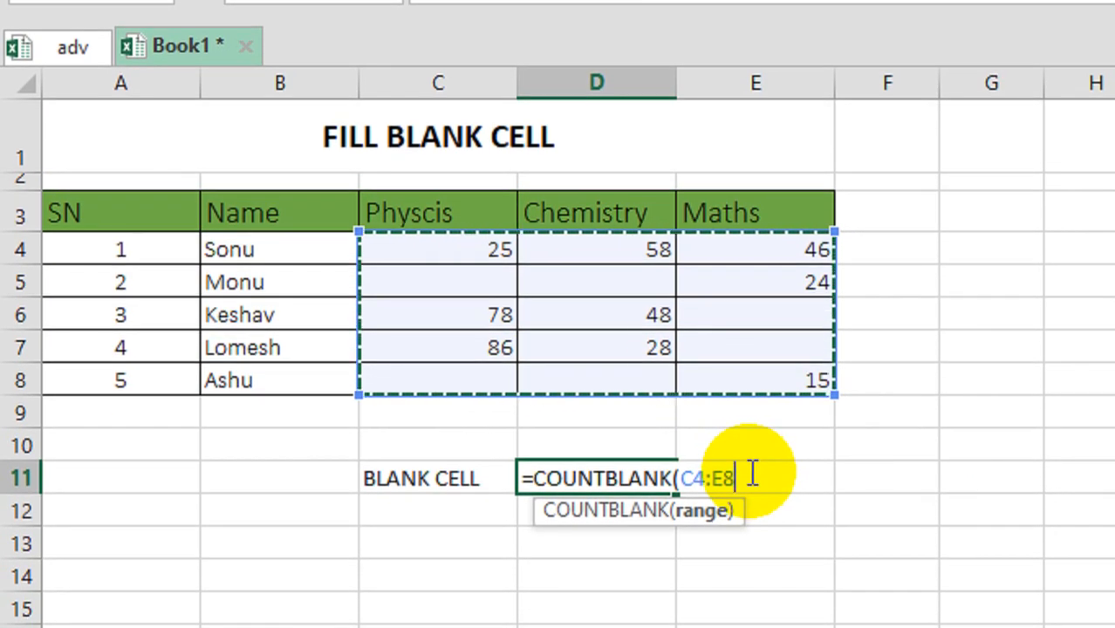
pyautogui.write(')')
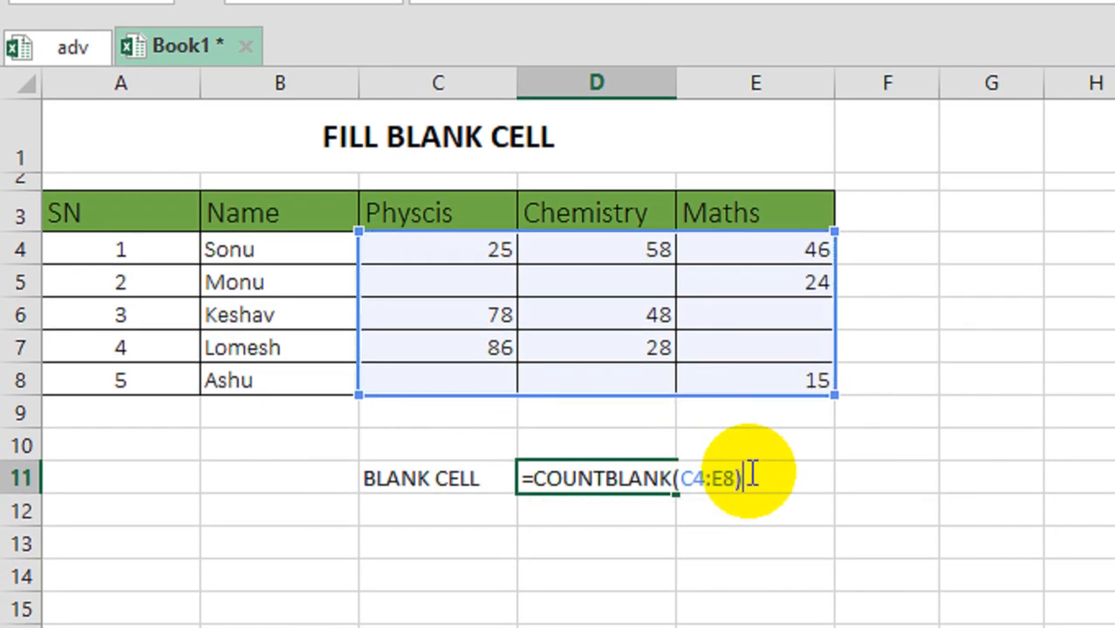
pyautogui.press('Return')
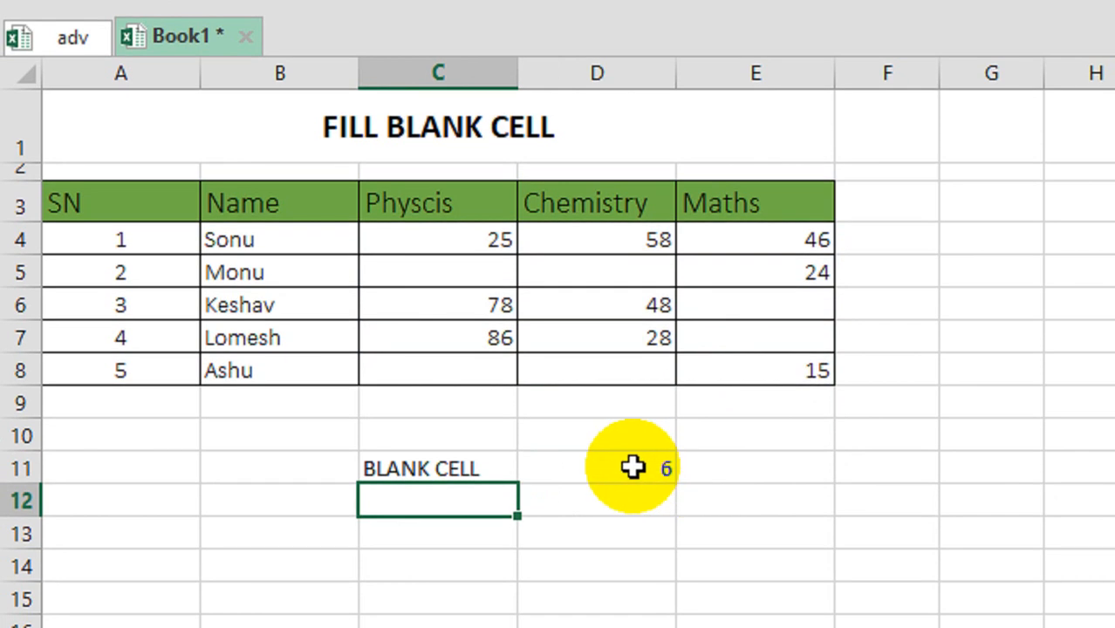
pyautogui.click(630, 476)
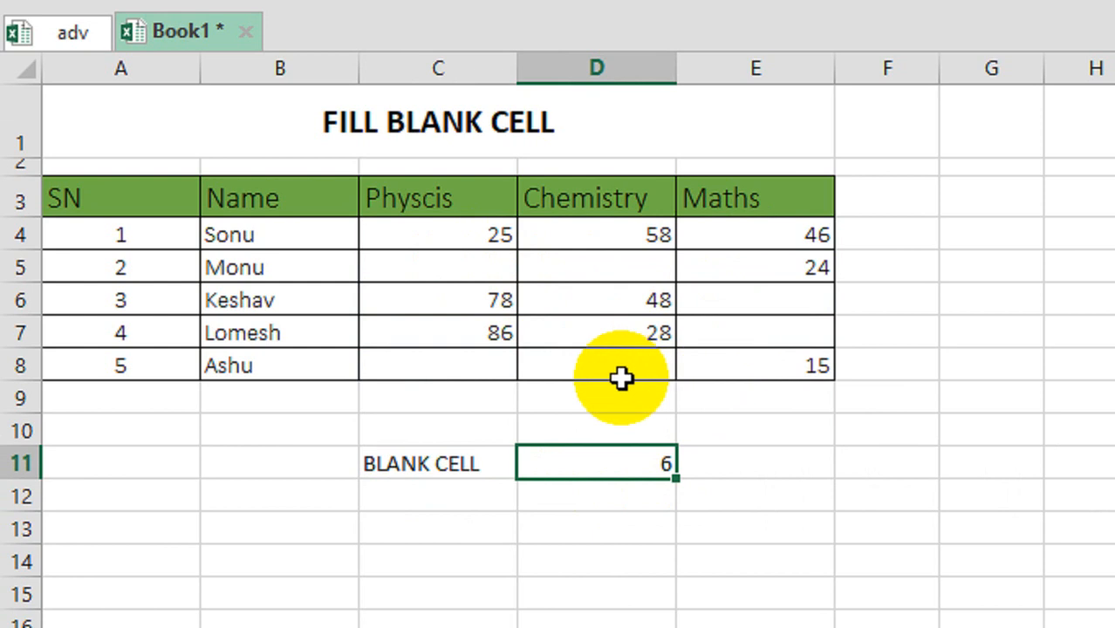
# Enter 8 in the empty Physics cell C5 of the marks table to test the blank count.
pyautogui.click(715, 332)
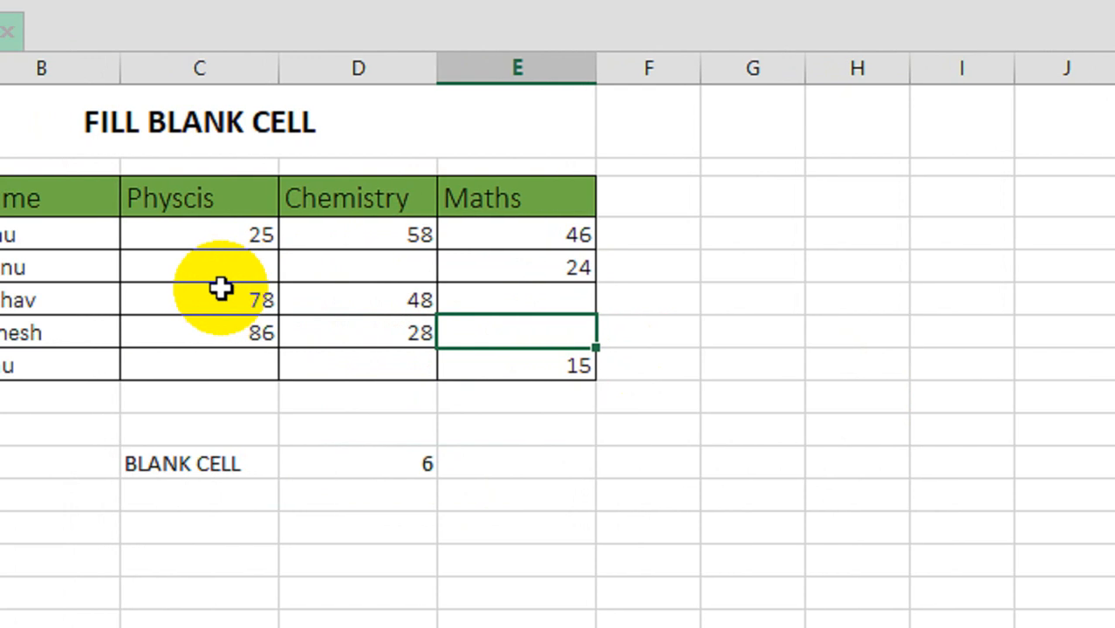
pyautogui.click(120, 267)
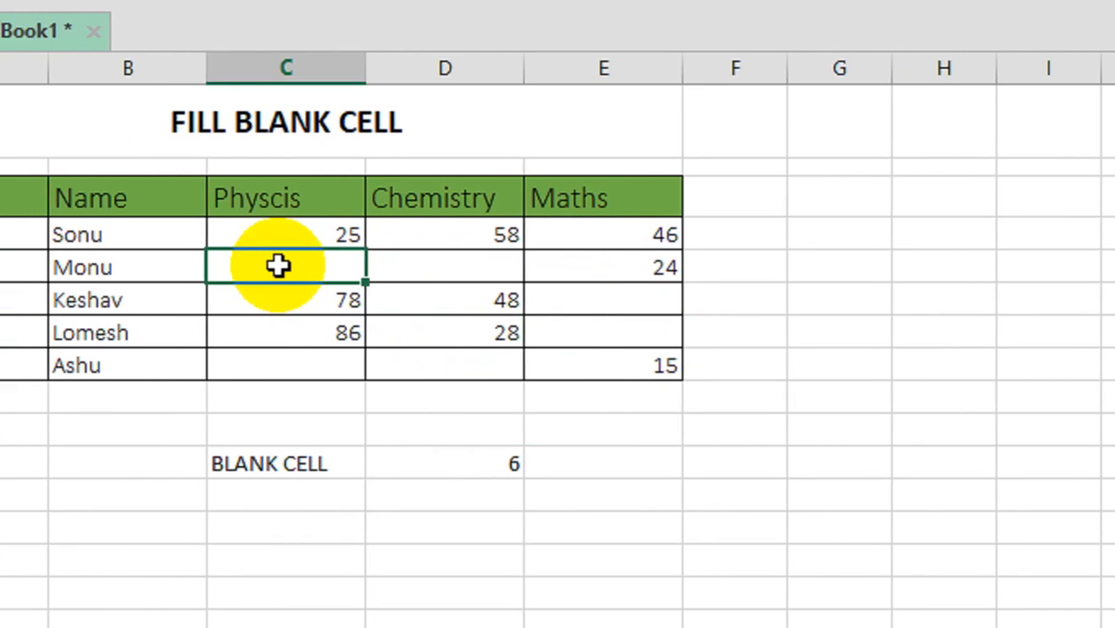
pyautogui.write('8')
pyautogui.press('Return')
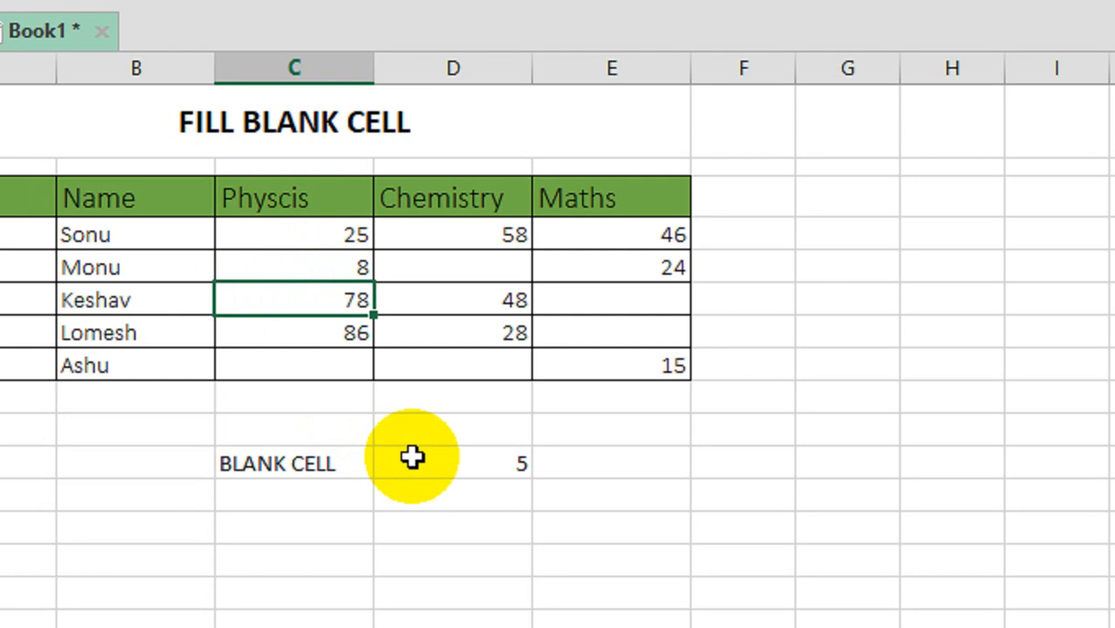
# Clear the test value from C5, keeping the mark in C6 below it.
pyautogui.click(334, 267)
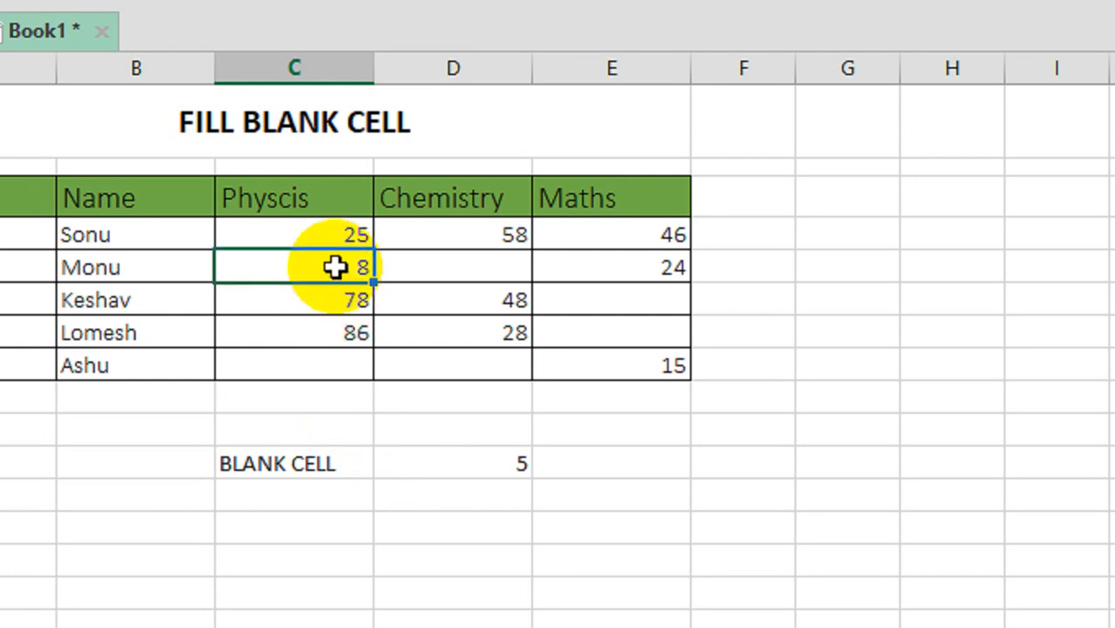
pyautogui.press('Delete')
pyautogui.press('Down')
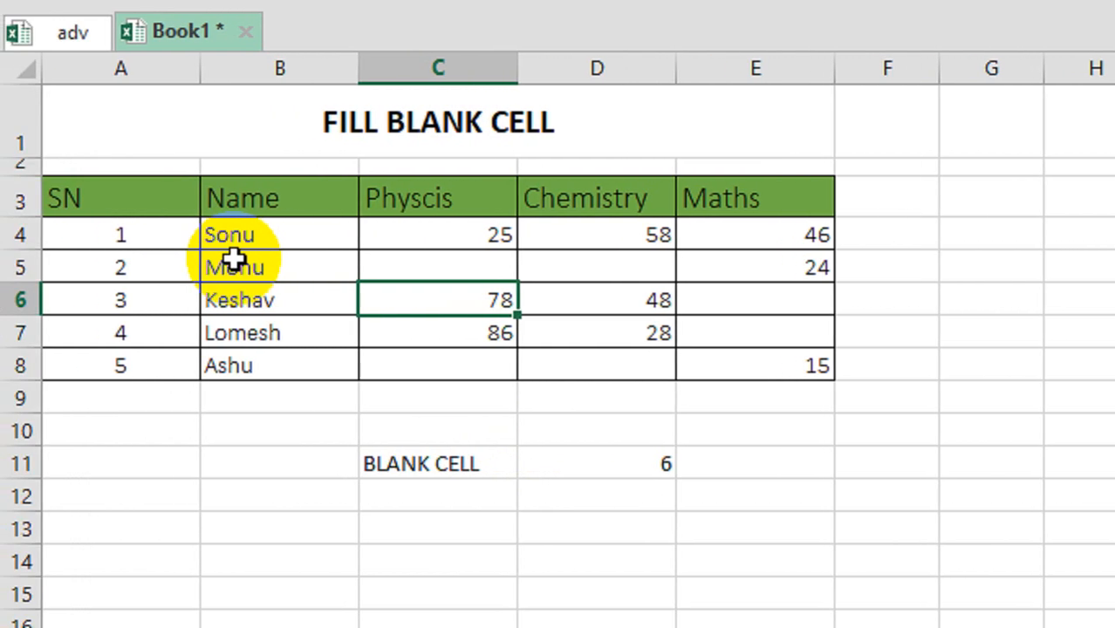
pyautogui.press('Delete')
pyautogui.hotkey('ctrl', 'z')
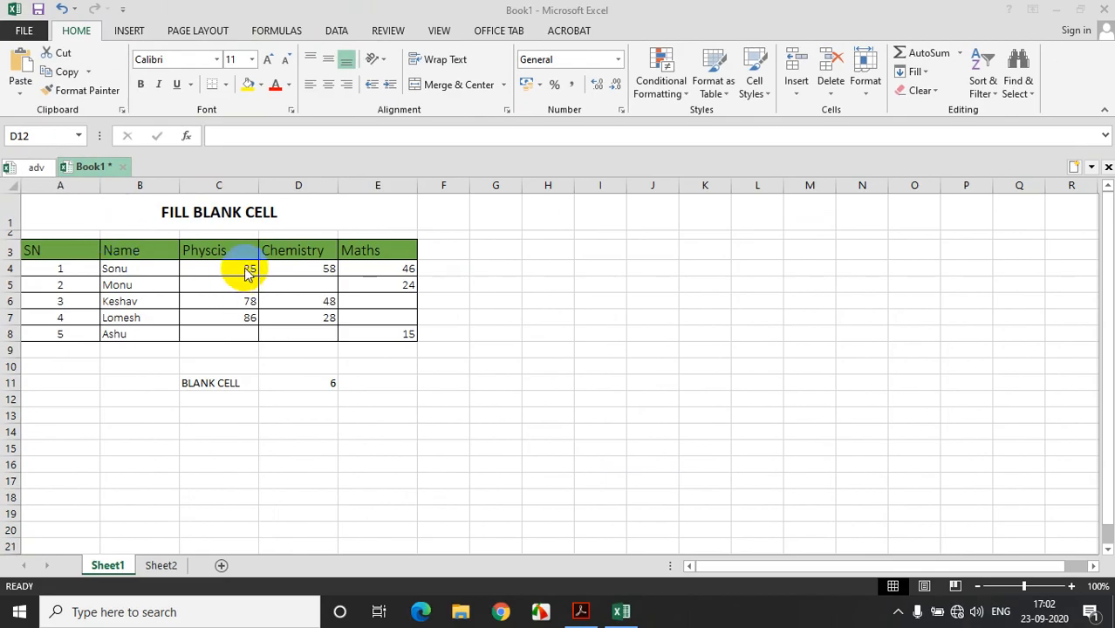
# Go through the filled marks cells one by one: C4, D4, E4, E5, D6, D7, E8, C7 and C6.
pyautogui.click(243, 269)
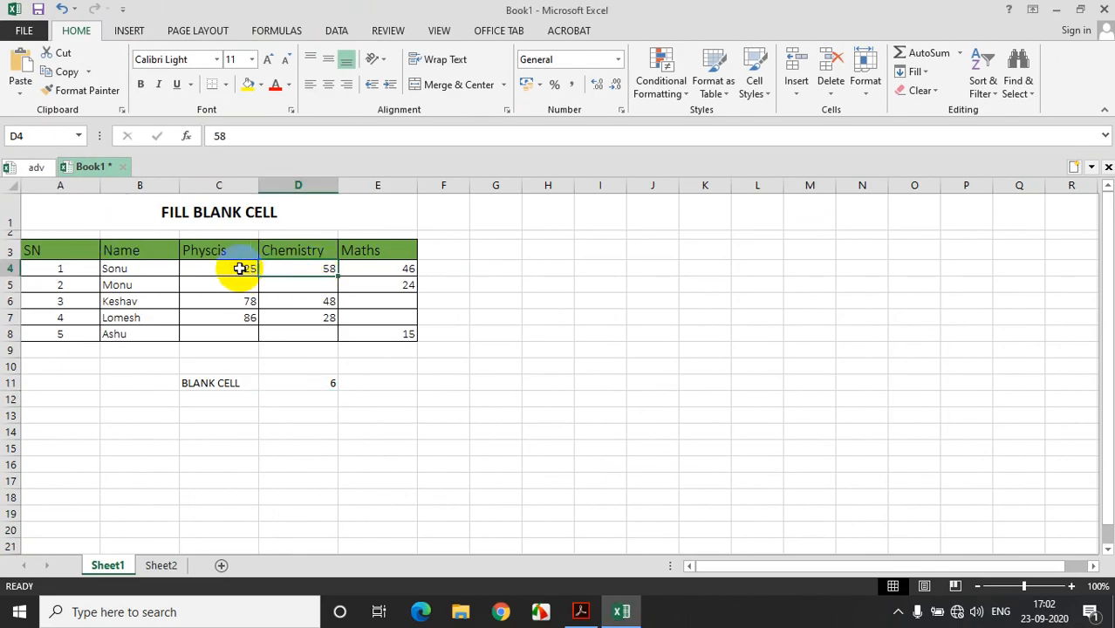
pyautogui.click(316, 269)
pyautogui.click(389, 270)
pyautogui.click(393, 286)
pyautogui.click(309, 300)
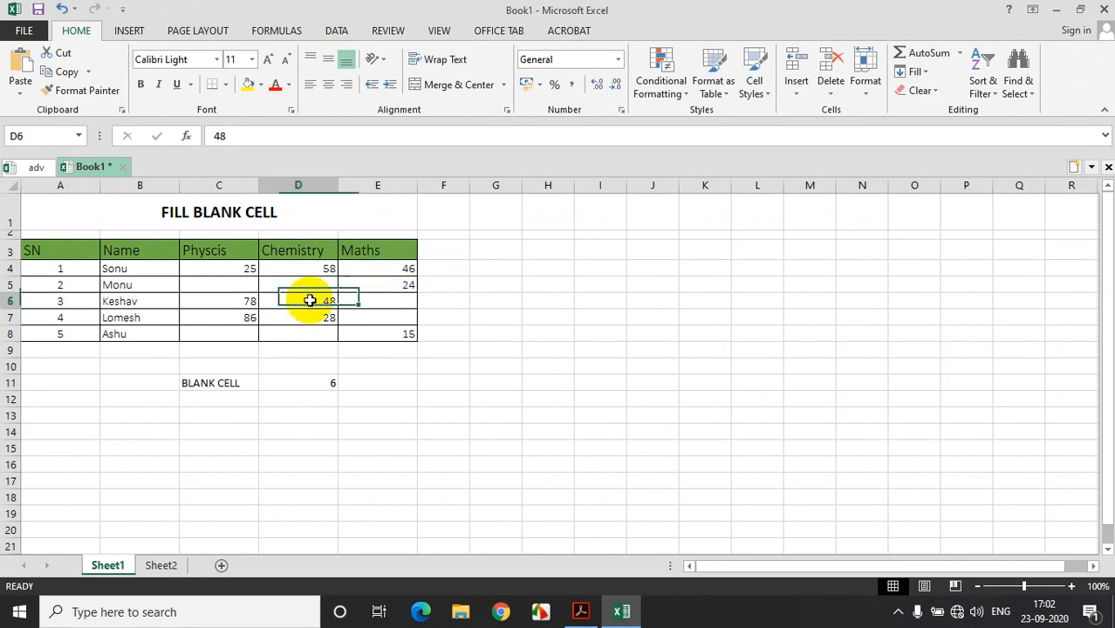
pyautogui.click(307, 316)
pyautogui.click(403, 337)
pyautogui.click(248, 314)
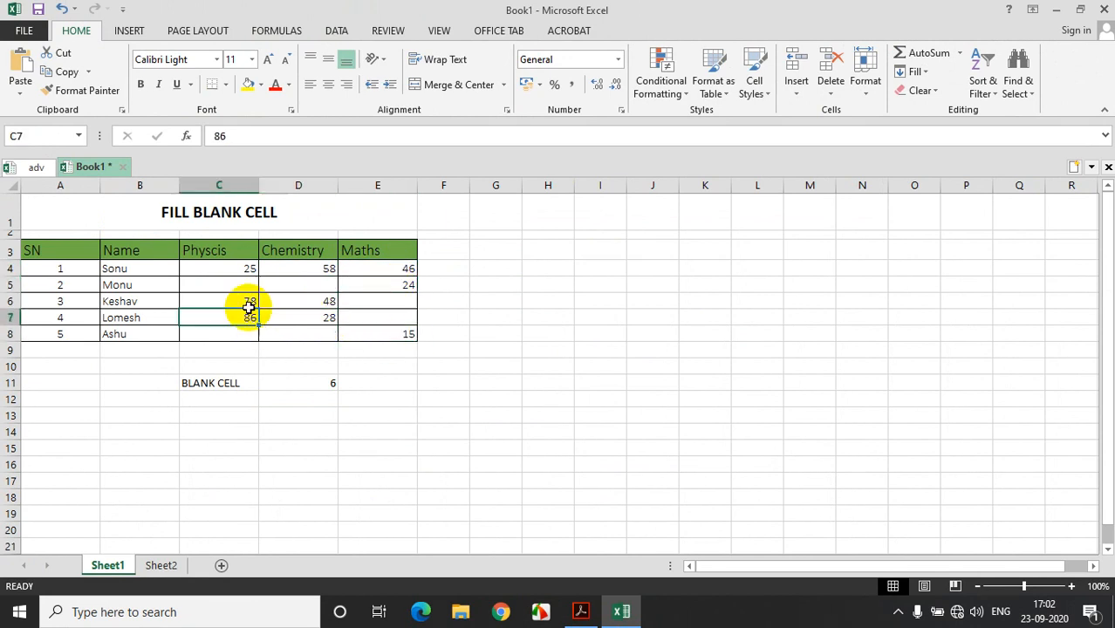
pyautogui.click(248, 303)
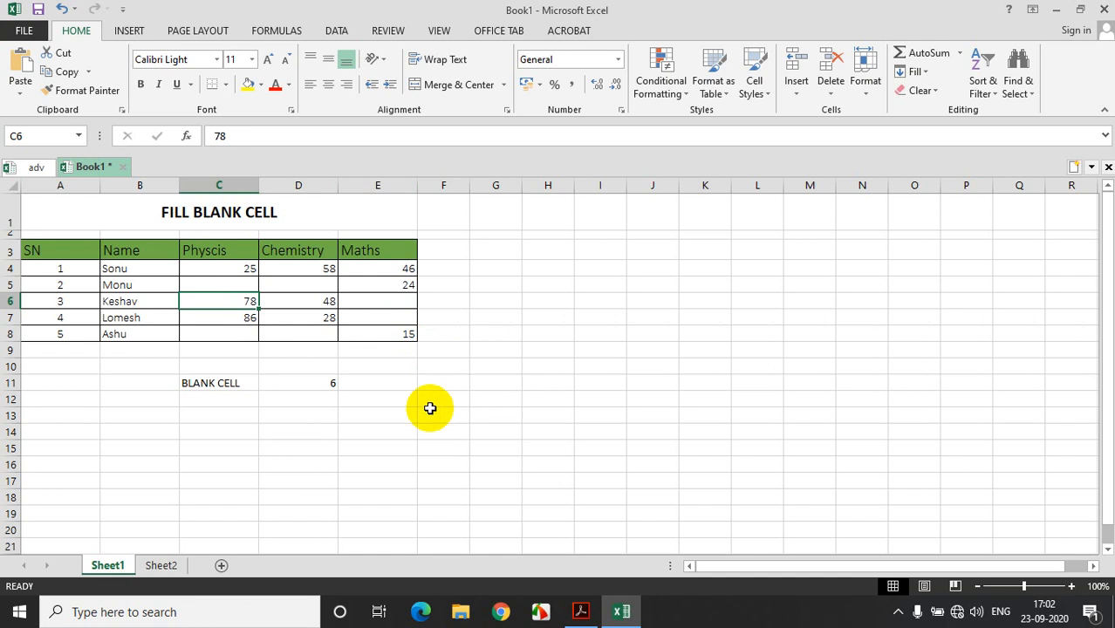
# Enter the label Non empty cell in C12 below the BLANK CELL label.
pyautogui.click(232, 399)
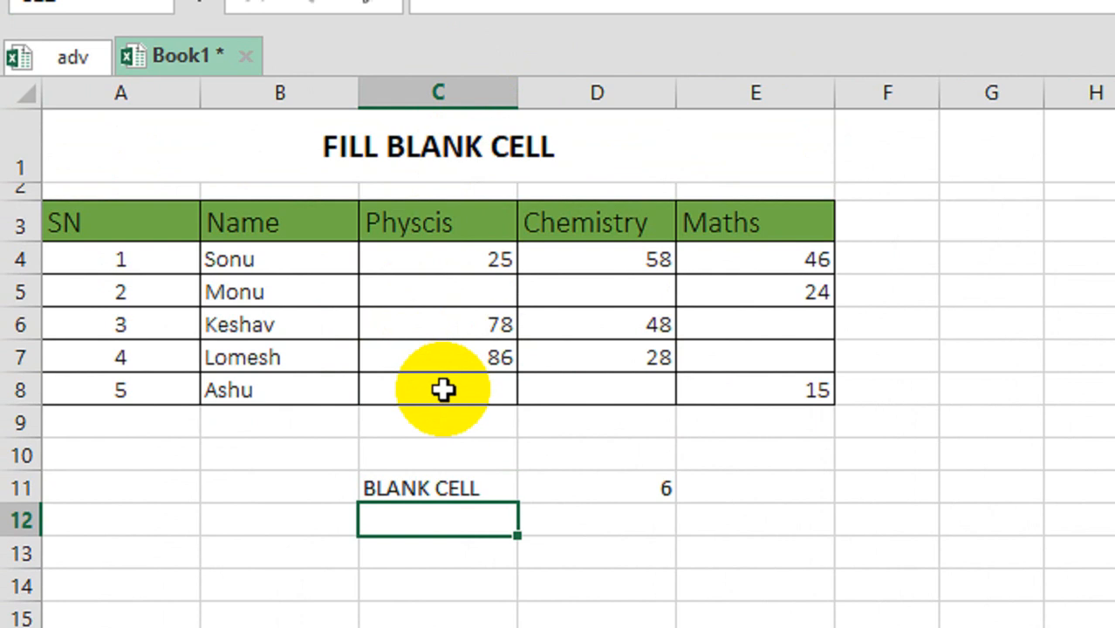
pyautogui.write('Non emp')
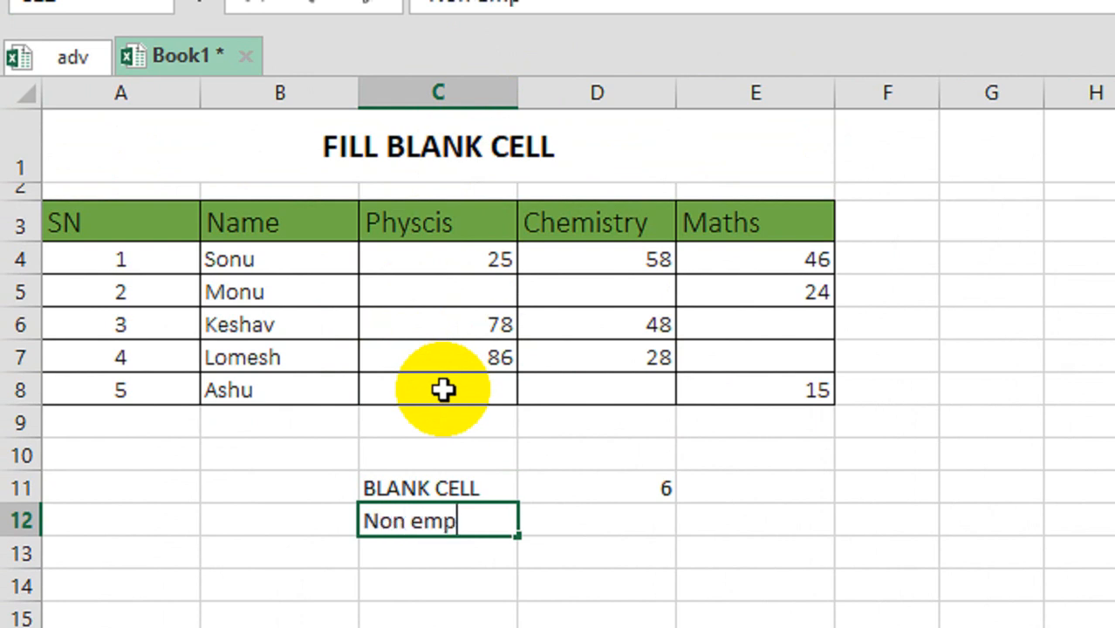
pyautogui.write('ty cell')
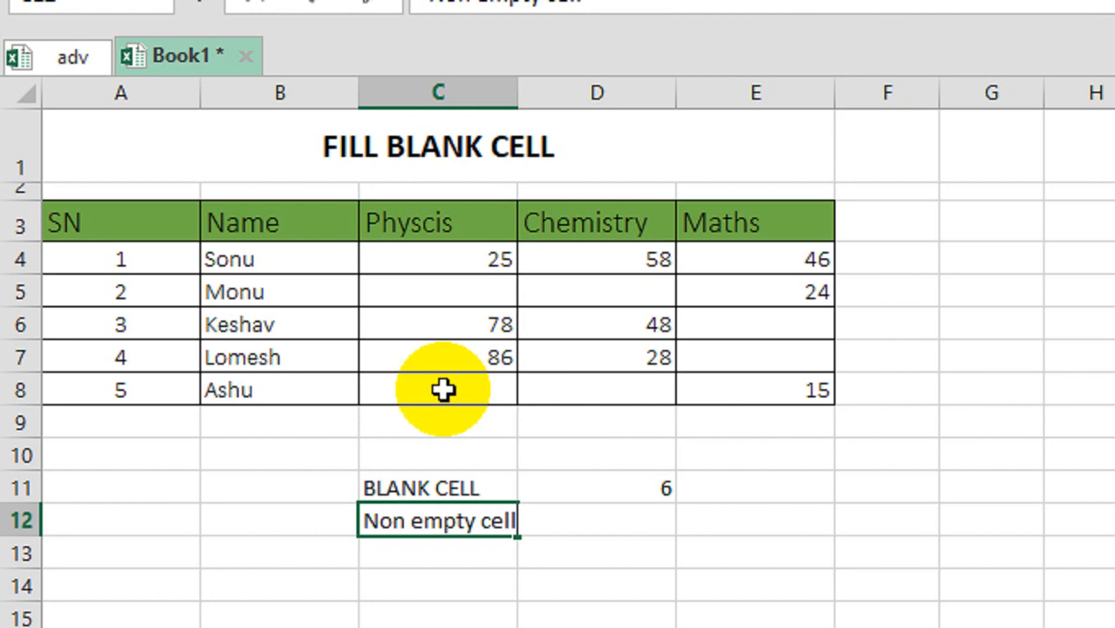
pyautogui.press('Tab')
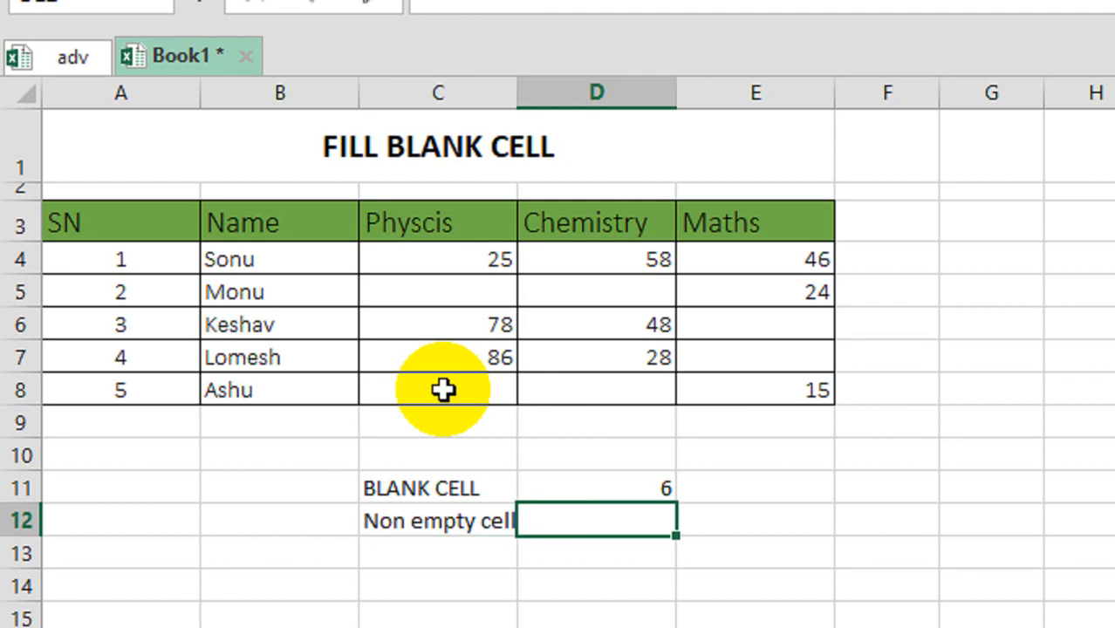
# Count the filled marks cells in D12 with the formula =COUNTA(C4:E8).
pyautogui.write('=c')
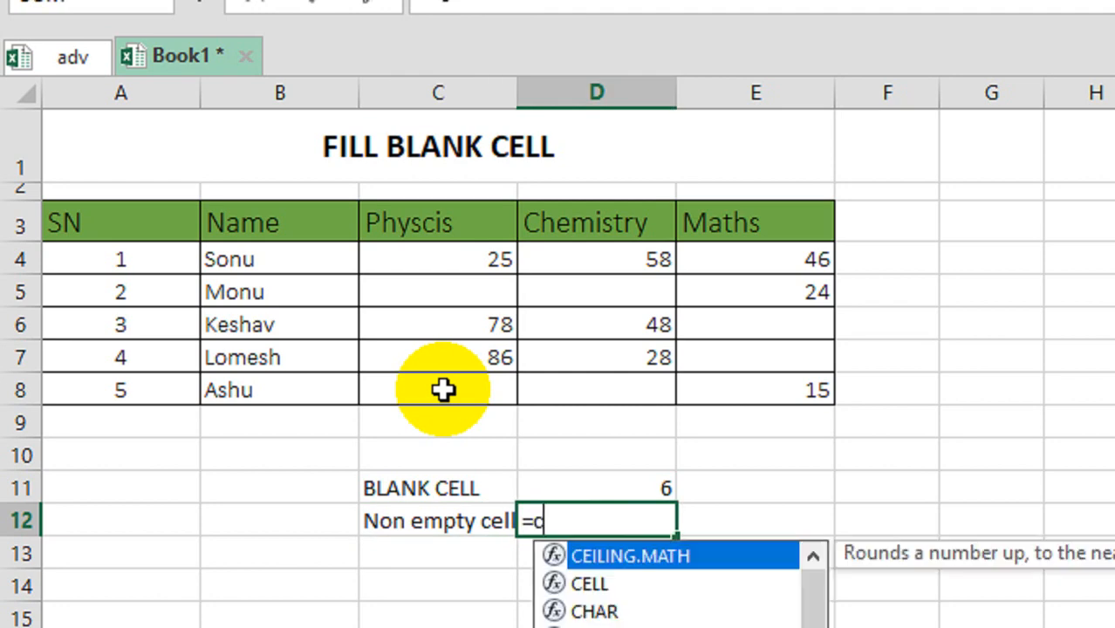
pyautogui.write('ounta')
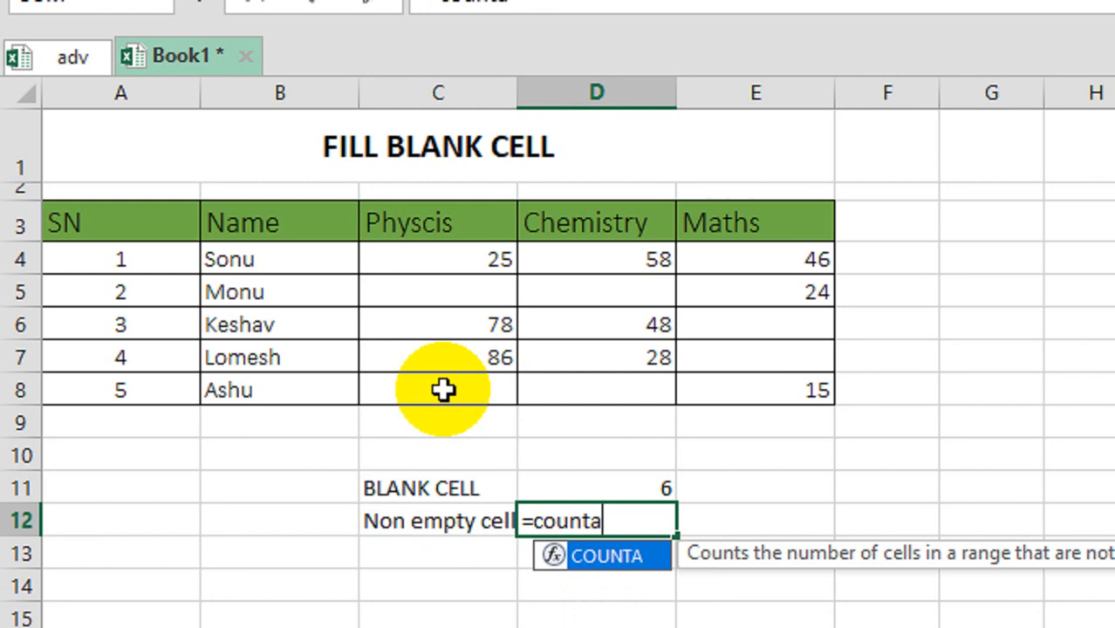
pyautogui.write('(')
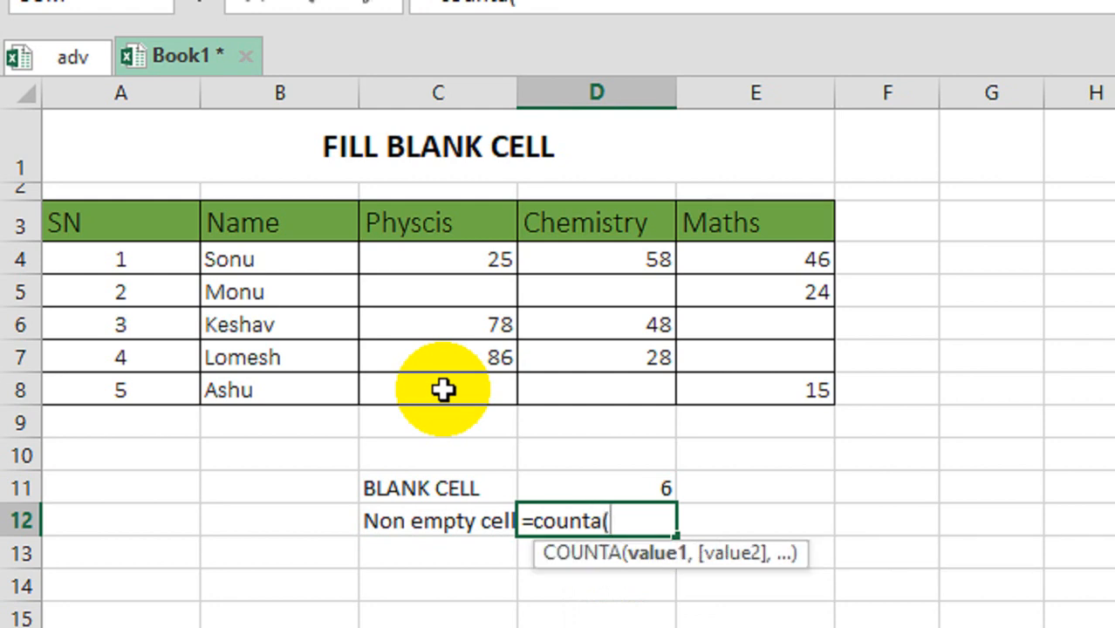
pyautogui.moveTo(453, 262); pyautogui.dragTo(730, 375)
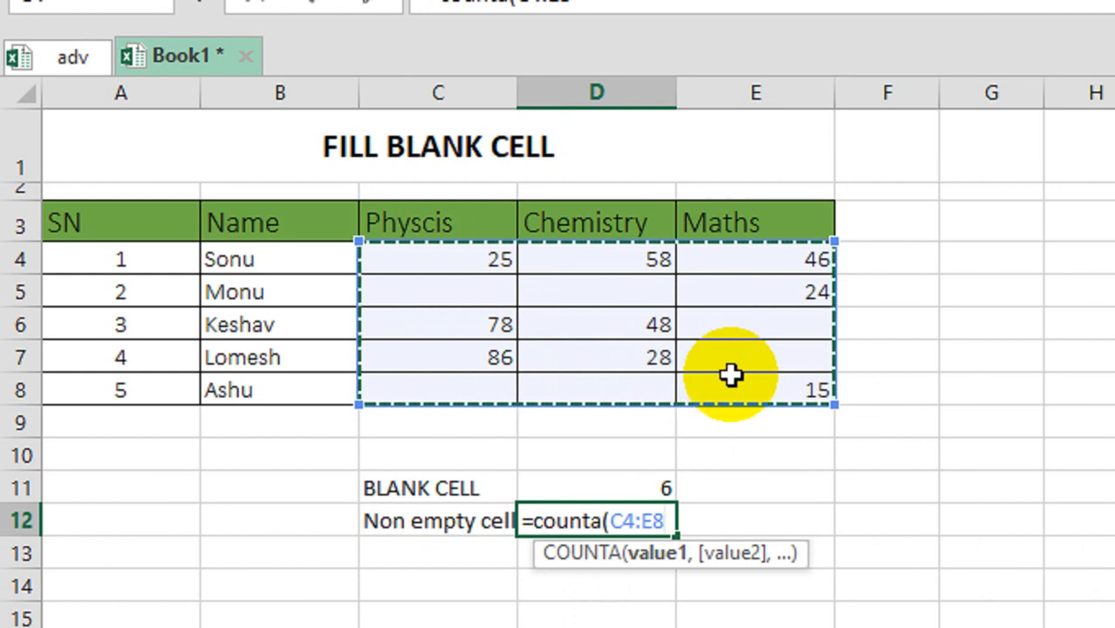
pyautogui.write(')')
pyautogui.press('Return')
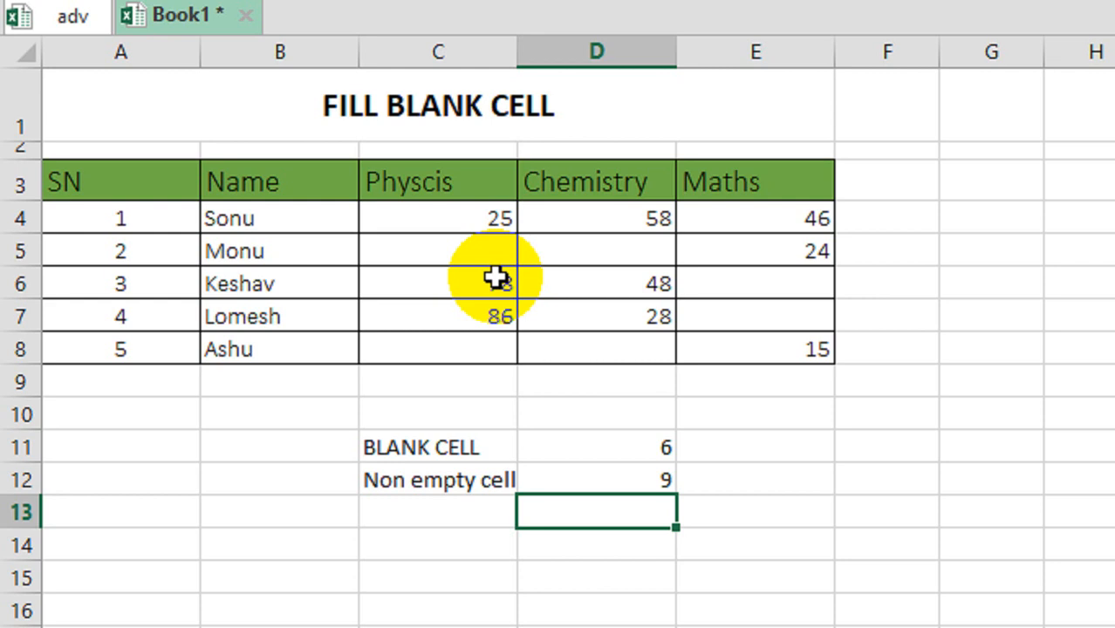
# Join the first row's name and surname in C20 of the join cell table with the formula =A20&B20.
pyautogui.scroll(-5, 495, 277)
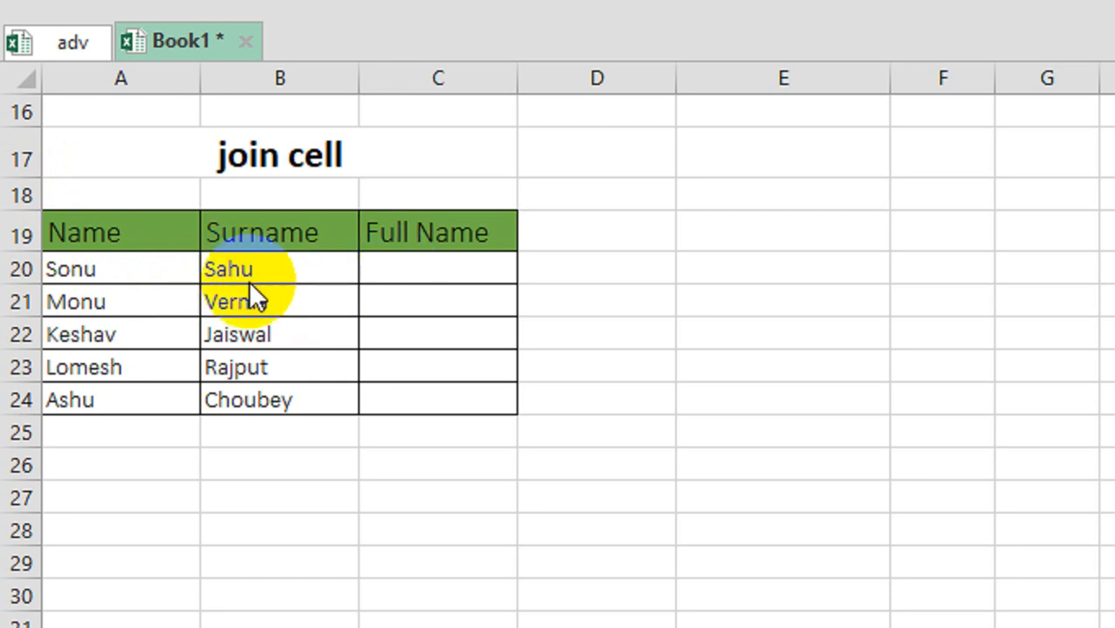
pyautogui.click(446, 272)
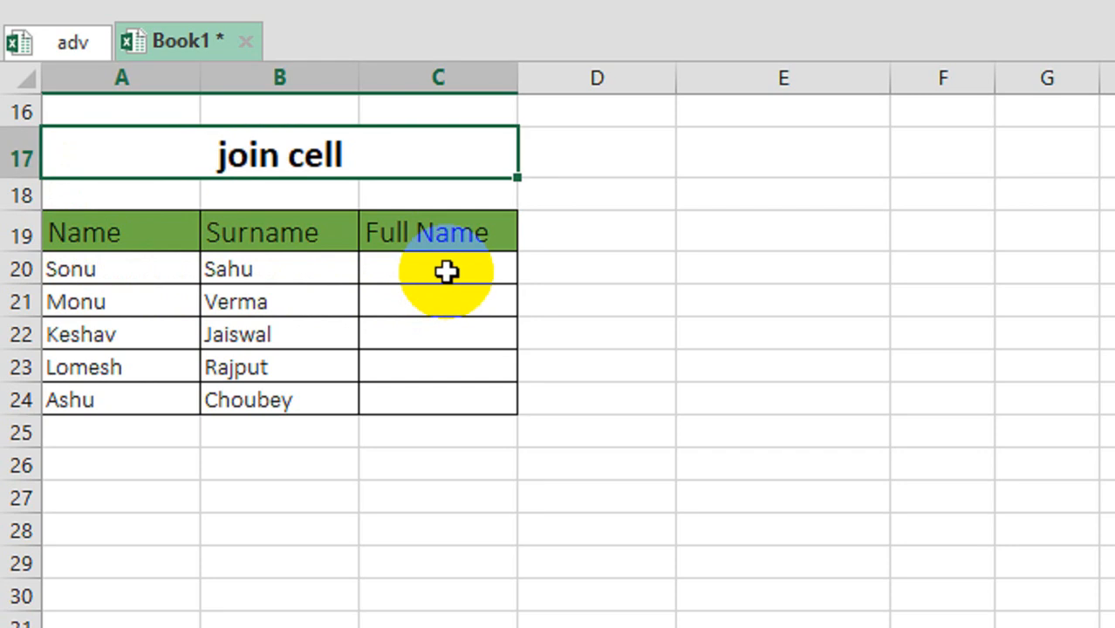
pyautogui.click(446, 273)
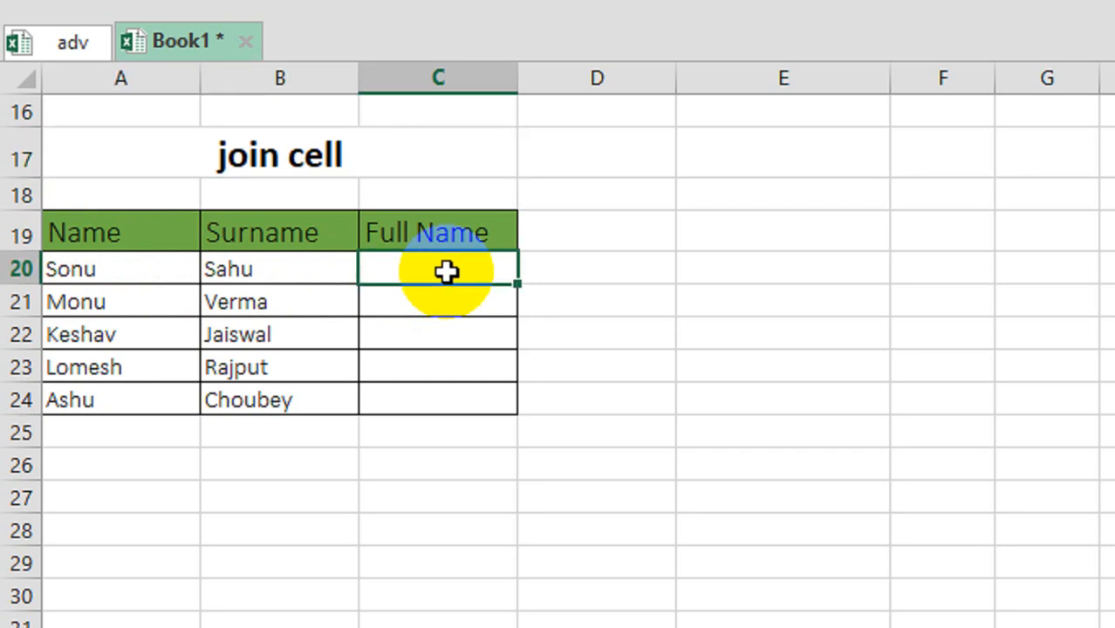
pyautogui.write('=')
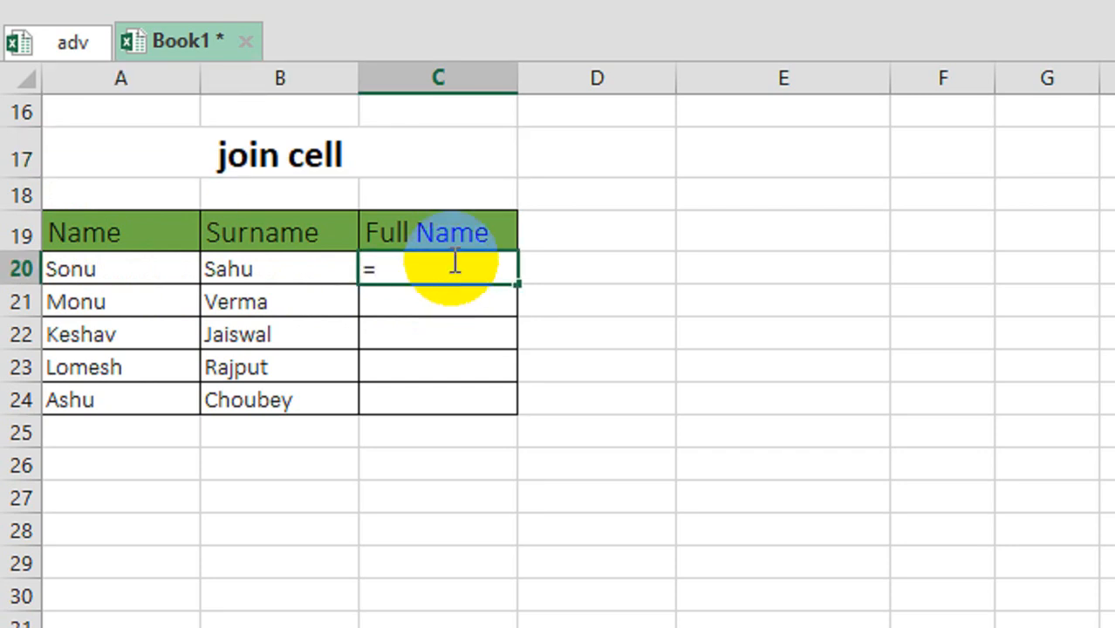
pyautogui.click(130, 266)
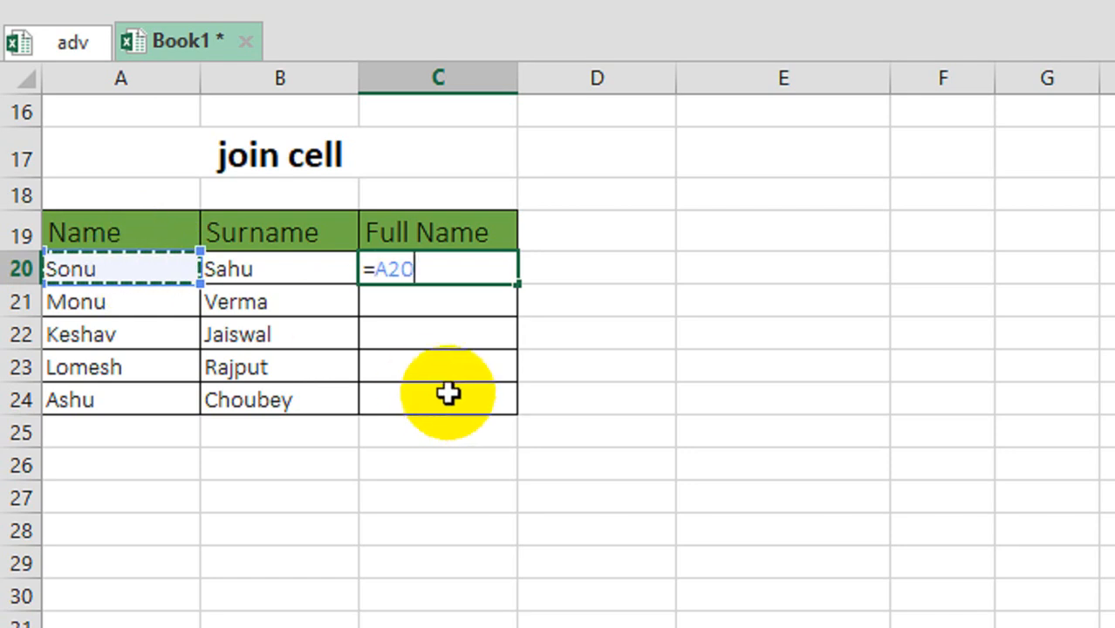
pyautogui.write('&')
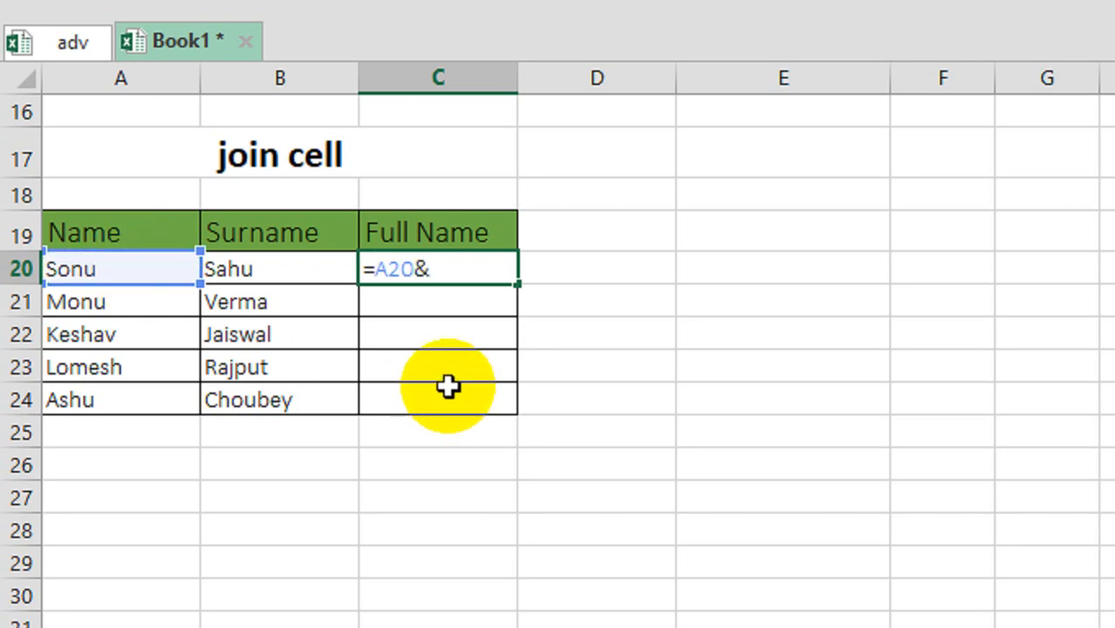
pyautogui.click(292, 266)
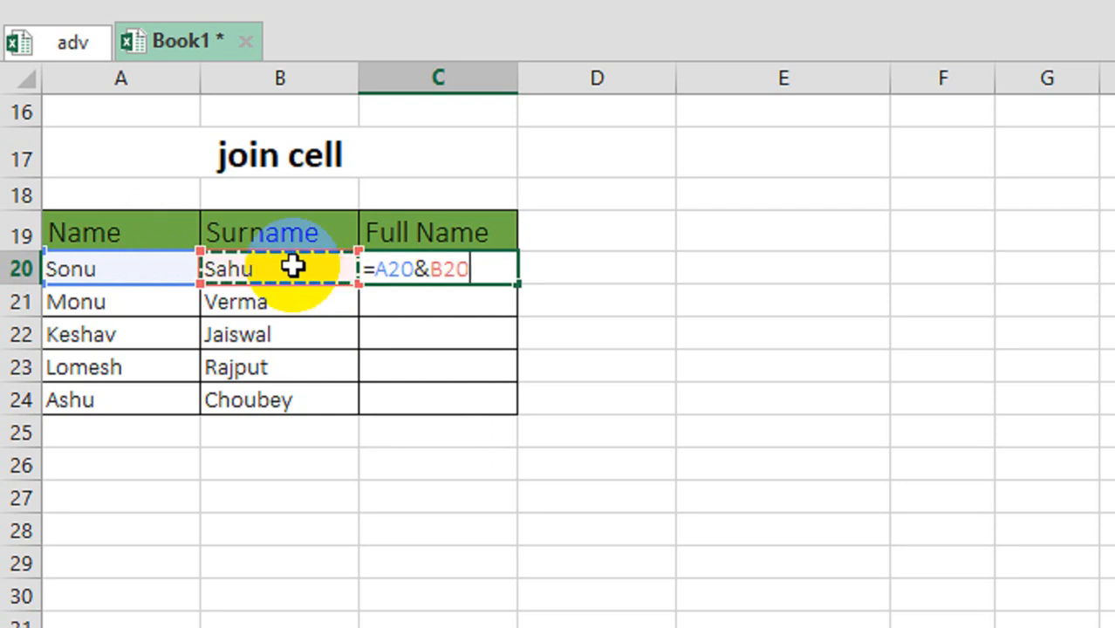
pyautogui.press('Return')
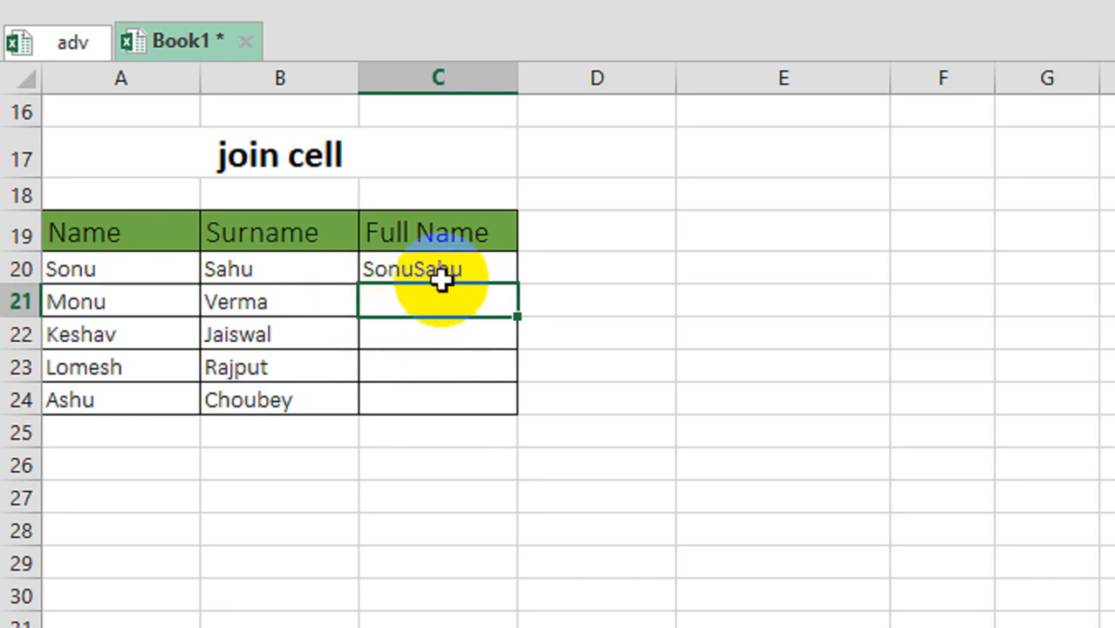
# Add a space between name and surname by changing the C20 formula to =A20&" "&B20, and fill it down to C24.
pyautogui.click(125, 269)
pyautogui.click(261, 274)
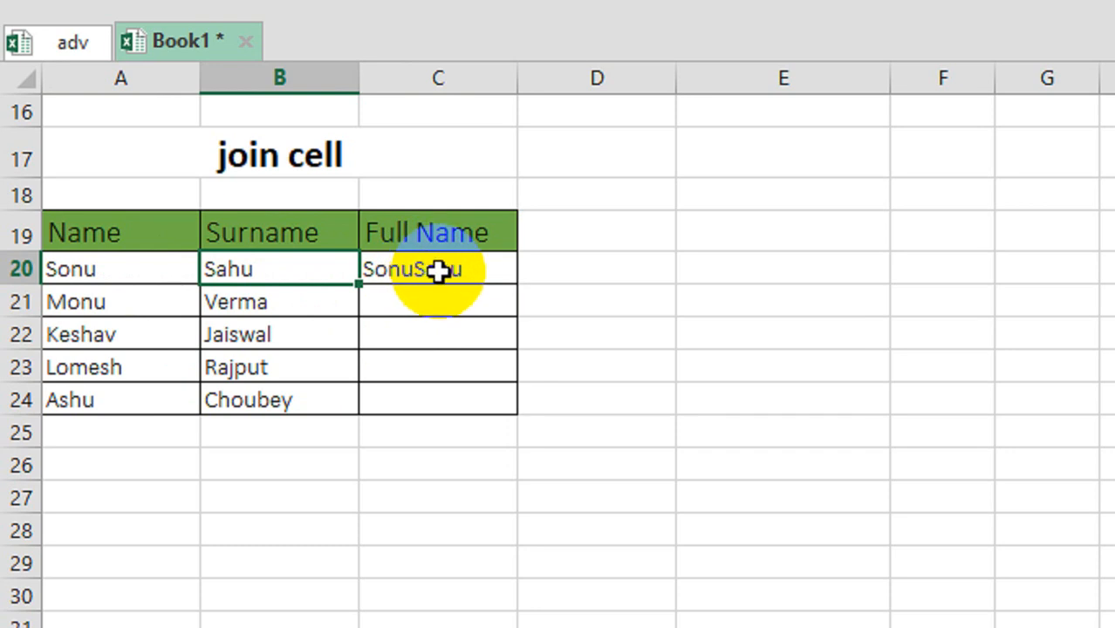
pyautogui.click(438, 271)
pyautogui.doubleClick(431, 276)
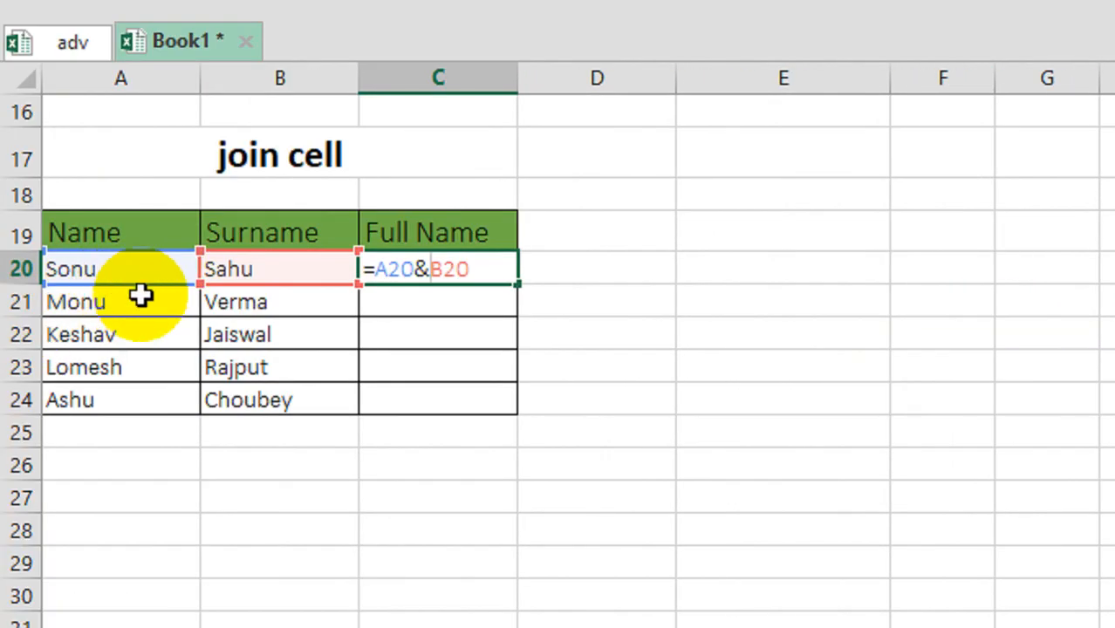
pyautogui.write('"')
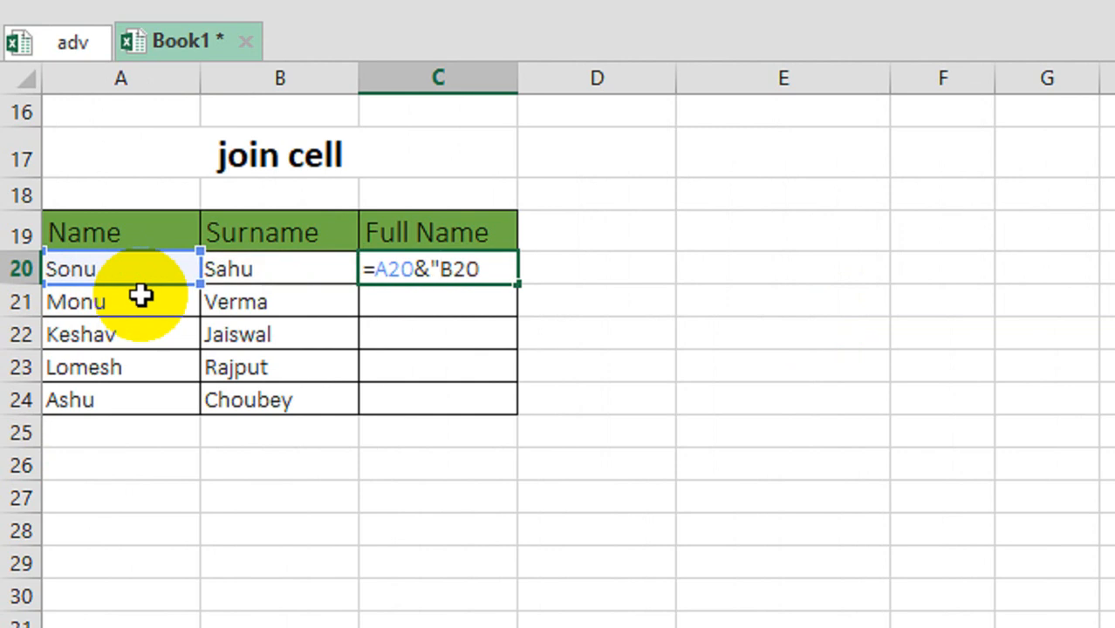
pyautogui.write(' "')
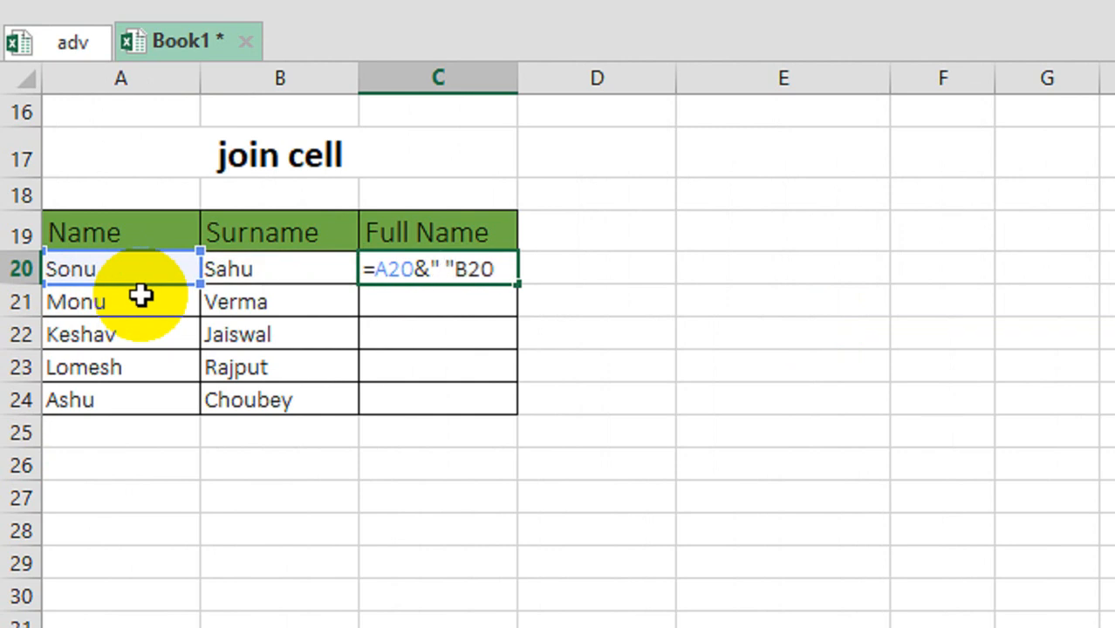
pyautogui.write('&')
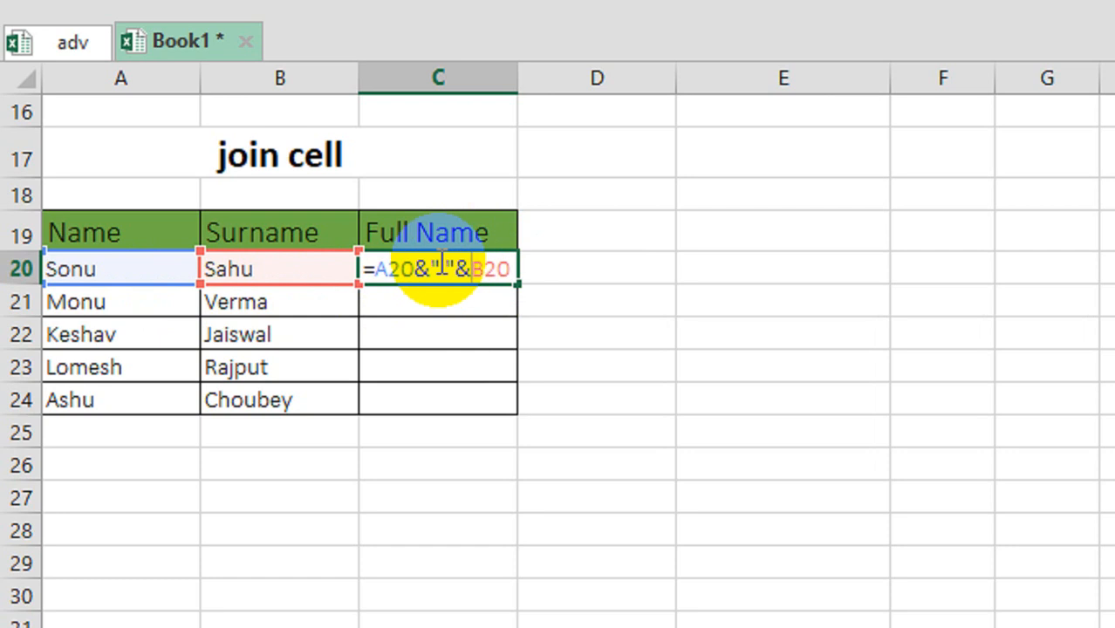
pyautogui.press('Return')
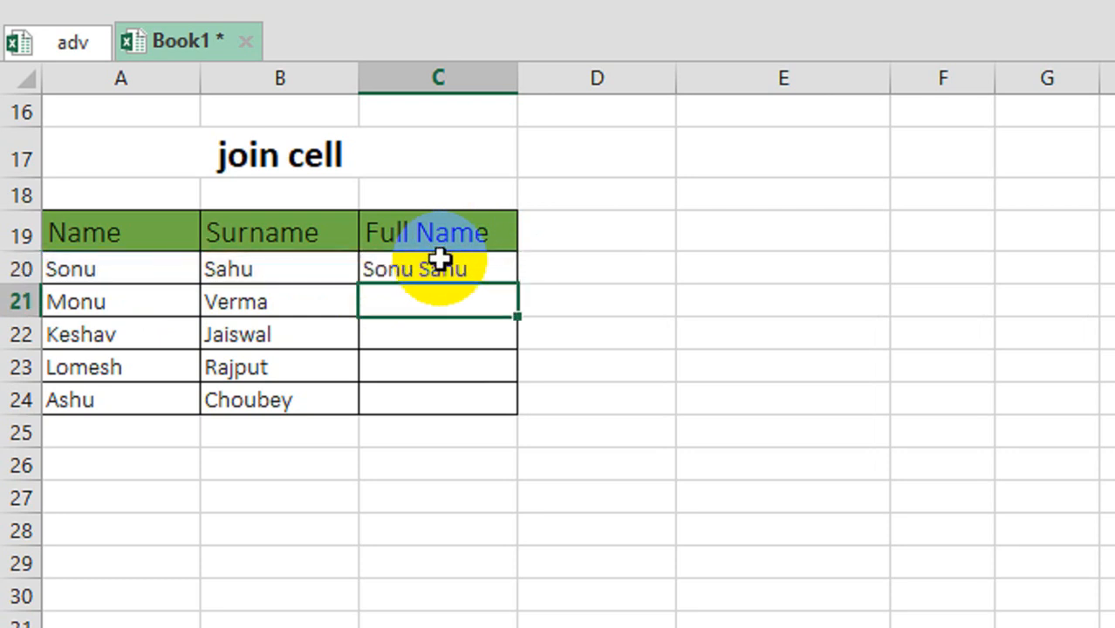
pyautogui.click(494, 270)
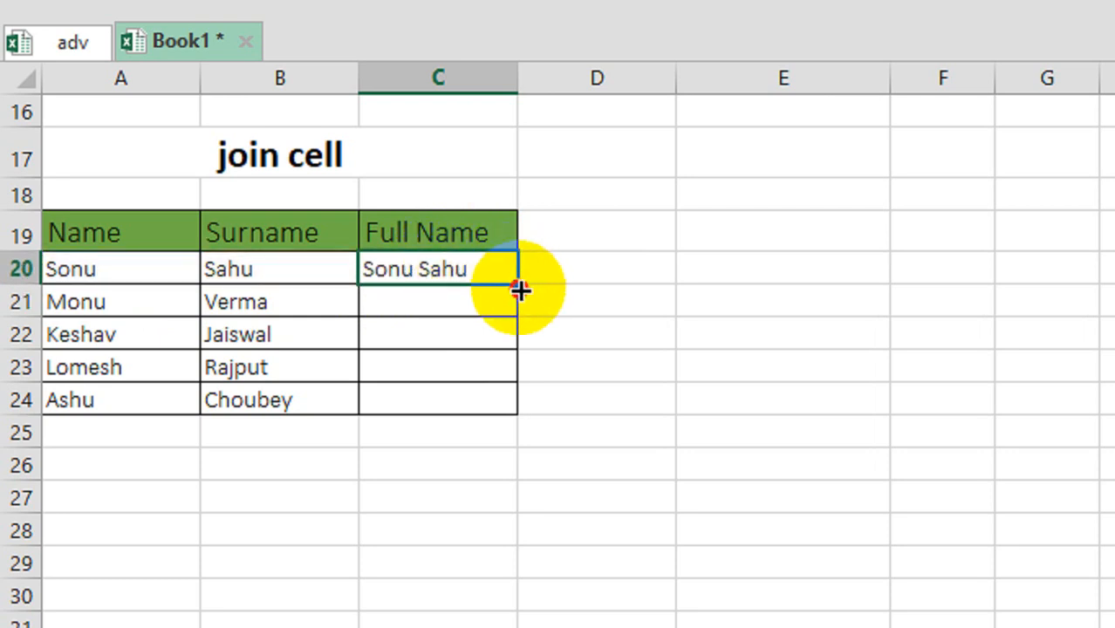
pyautogui.moveTo(519, 286); pyautogui.dragTo(523, 416)
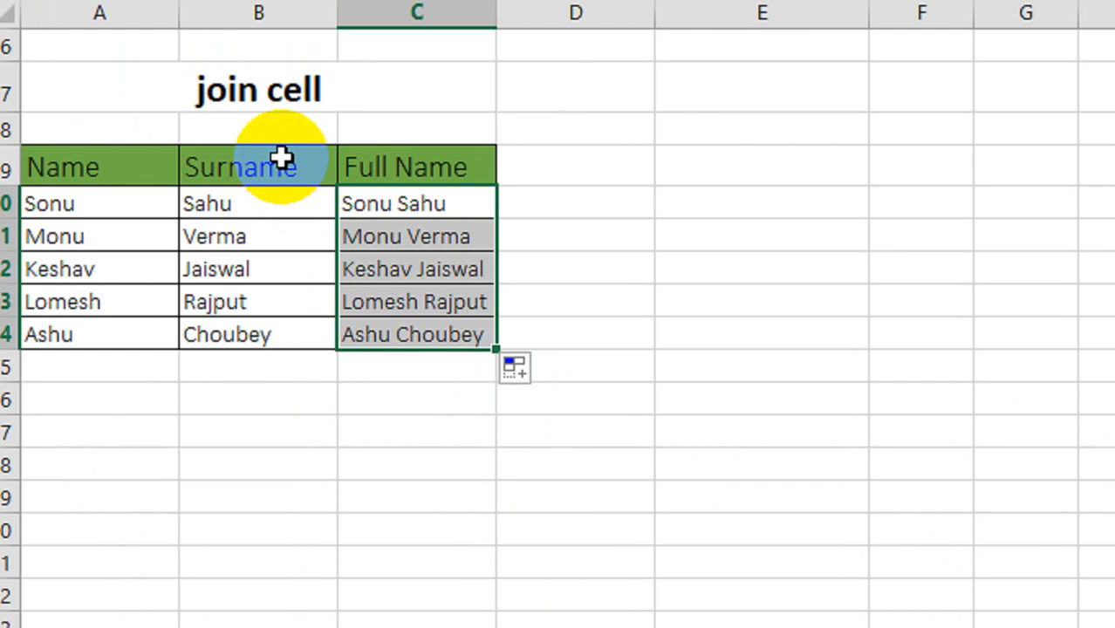
# Join the first row's name and surname in E20 with the formula =CONCATENATE(A20,B20).
pyautogui.click(767, 202)
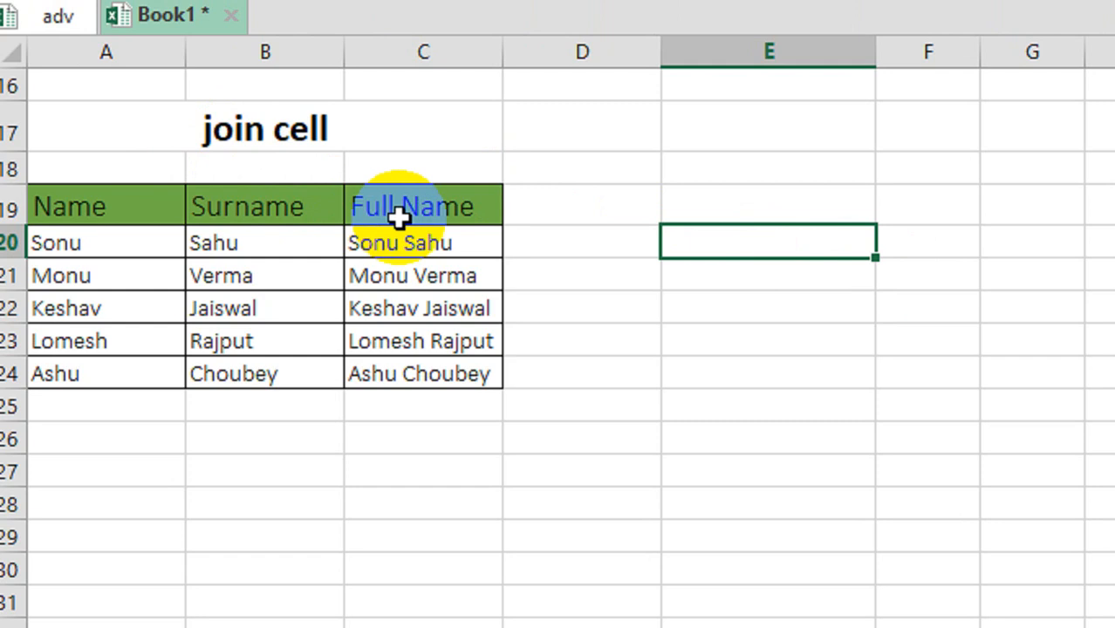
pyautogui.write('=con')
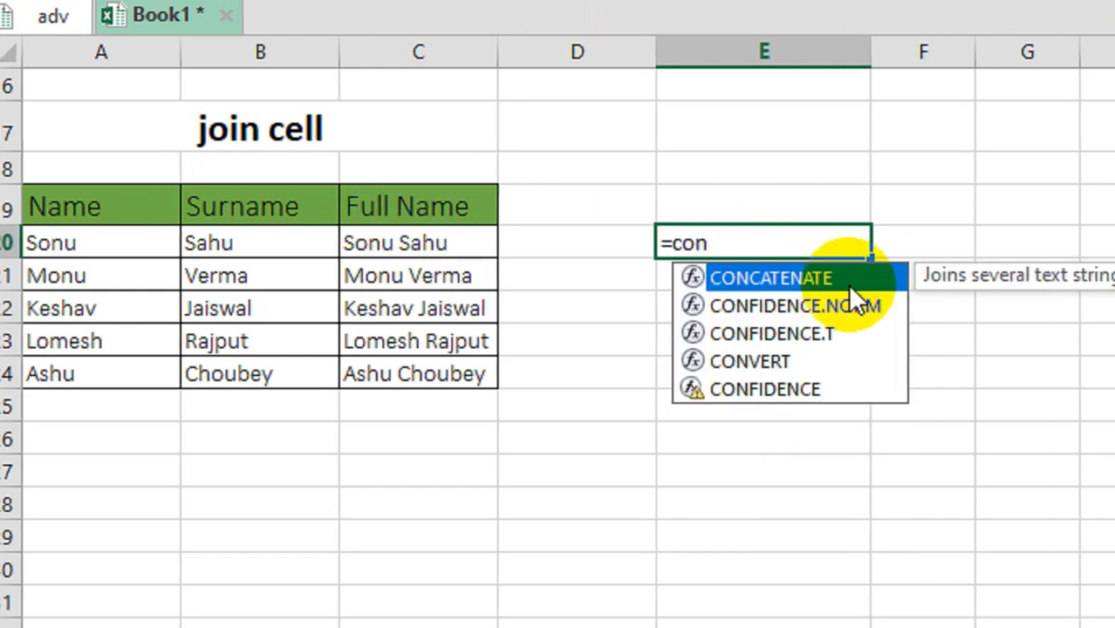
pyautogui.doubleClick(831, 277)
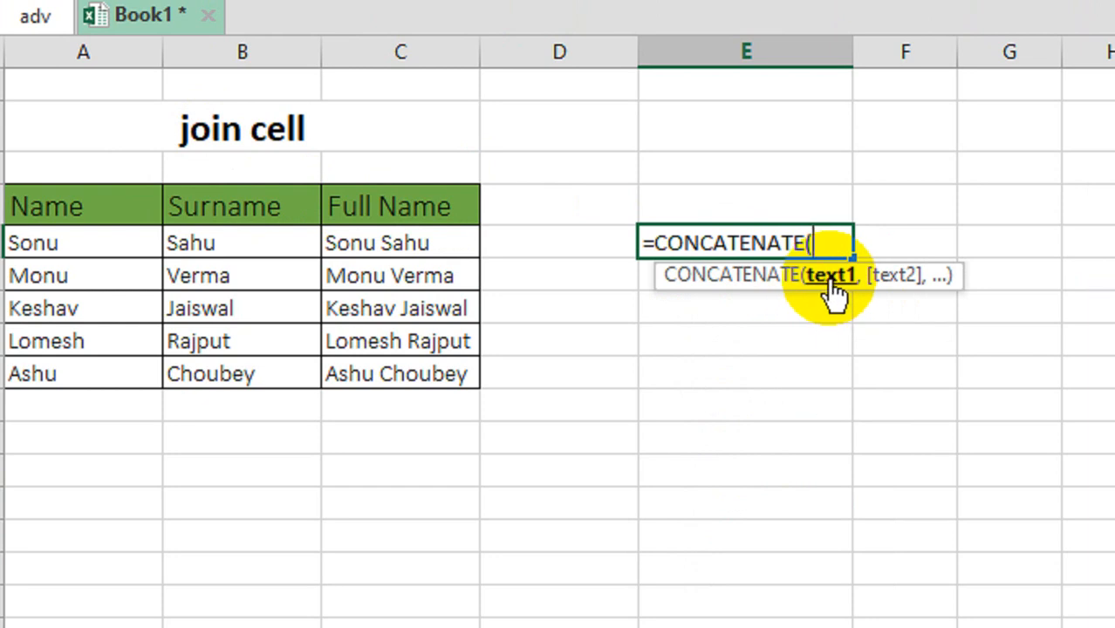
pyautogui.click(169, 240)
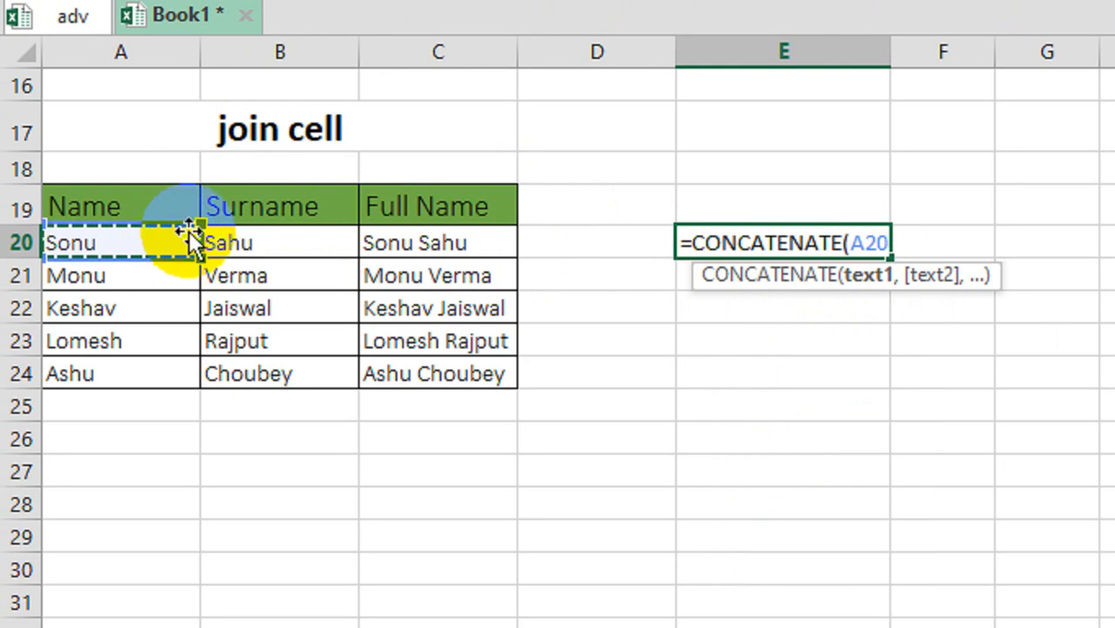
pyautogui.write(',')
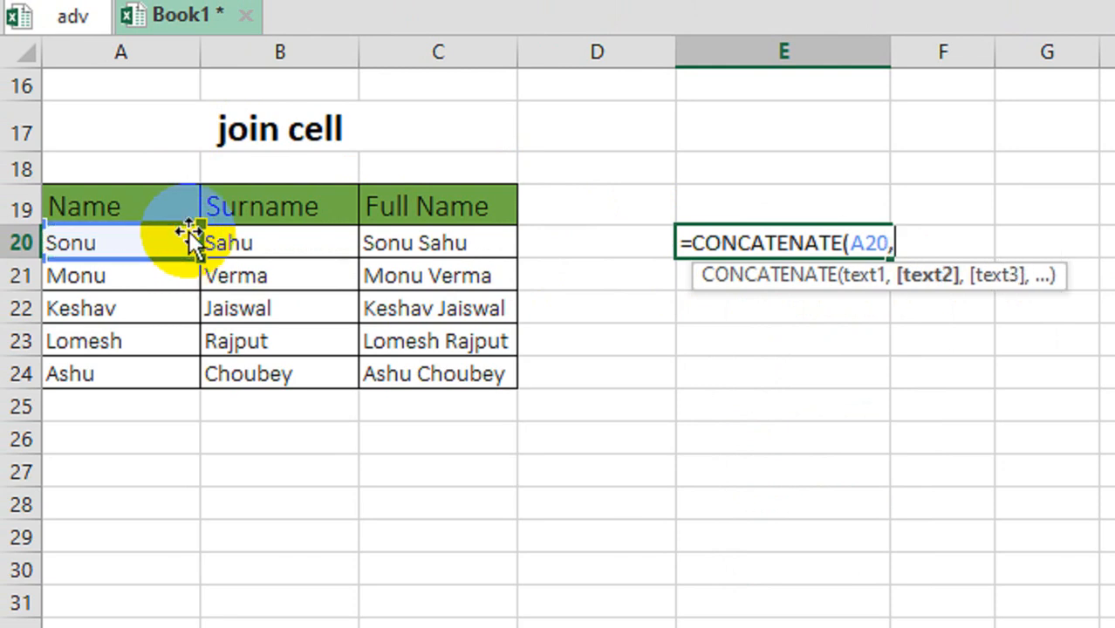
pyautogui.click(257, 243)
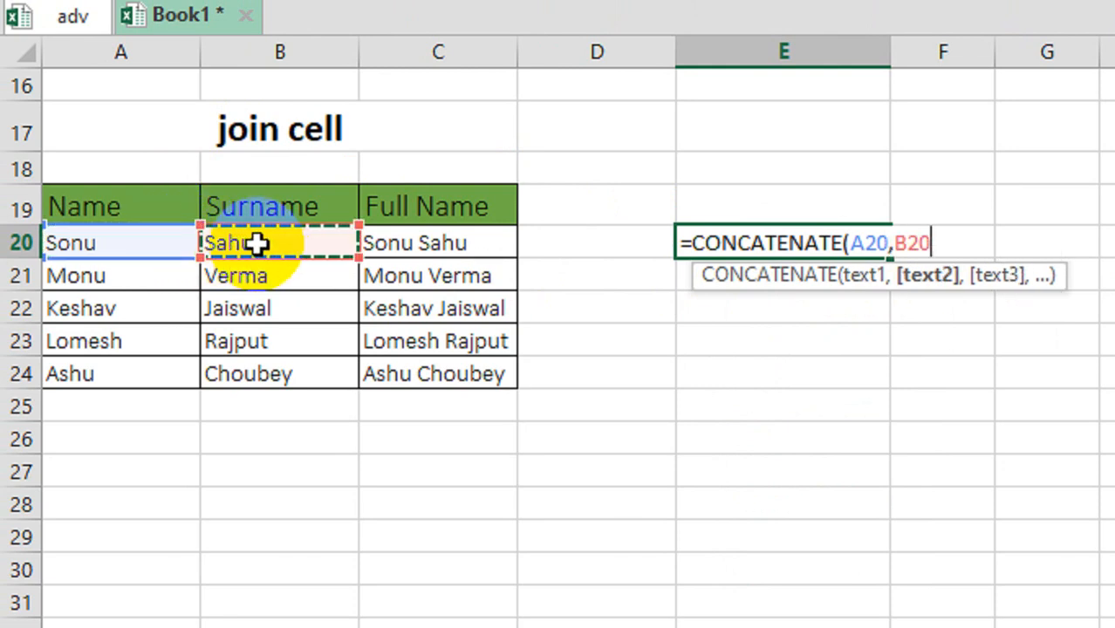
pyautogui.write(')')
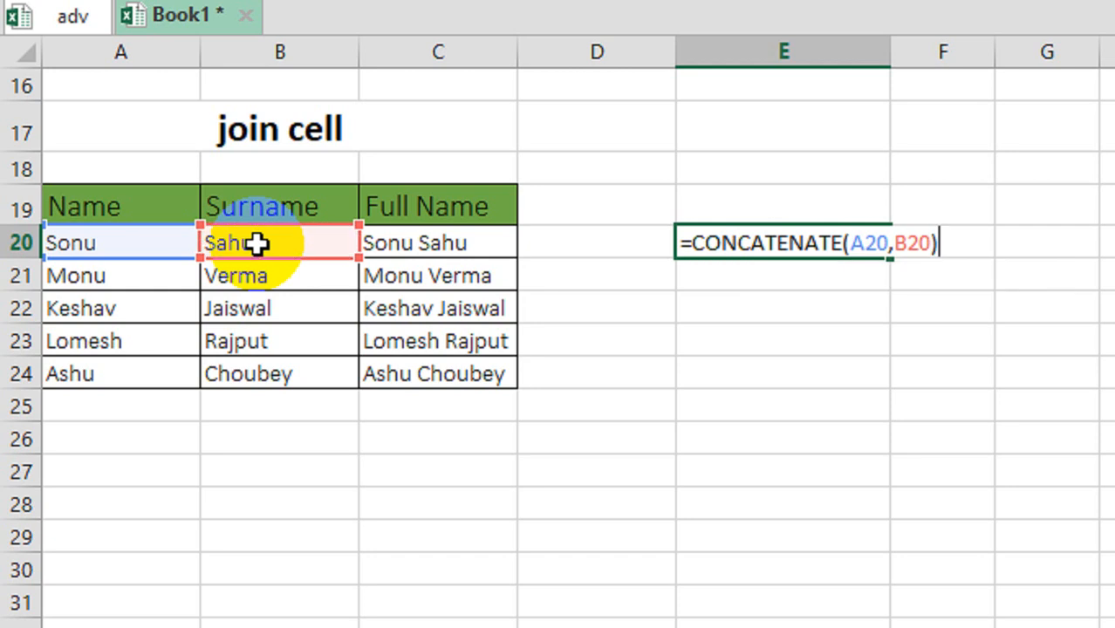
pyautogui.press('Return')
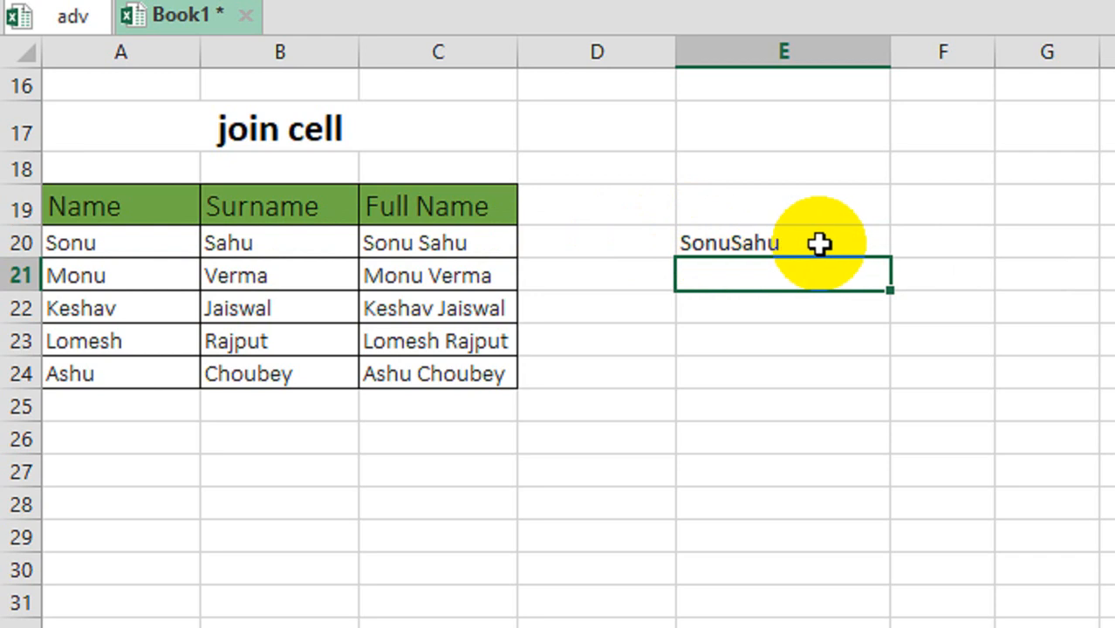
# Add a space between name and surname by changing the E20 formula to =CONCATENATE(A20," ",B20).
pyautogui.click(736, 246)
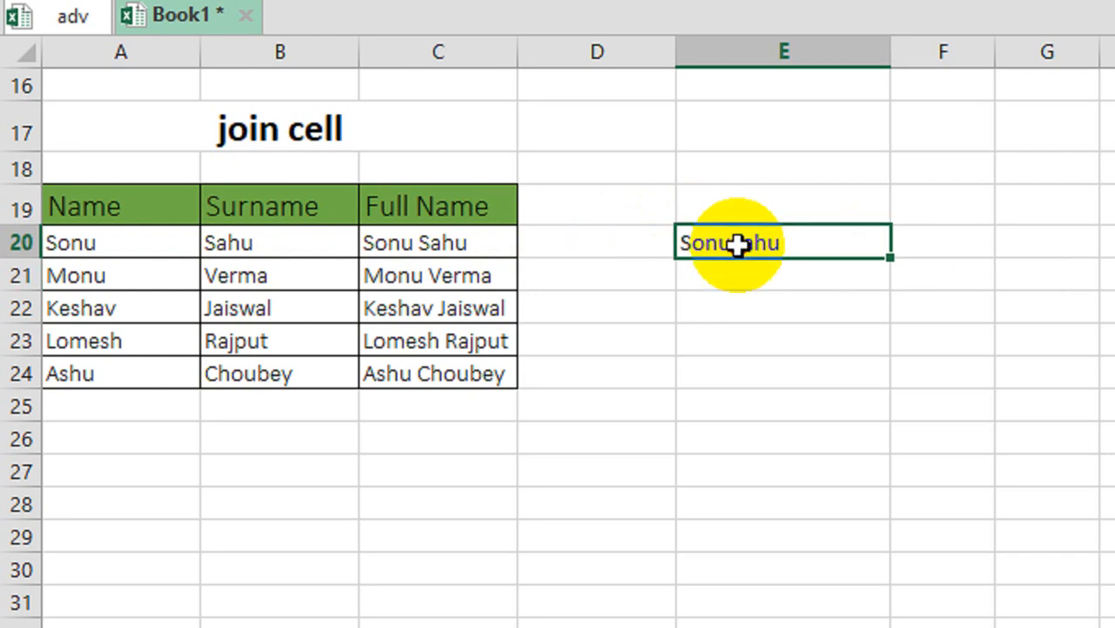
pyautogui.doubleClick(736, 246)
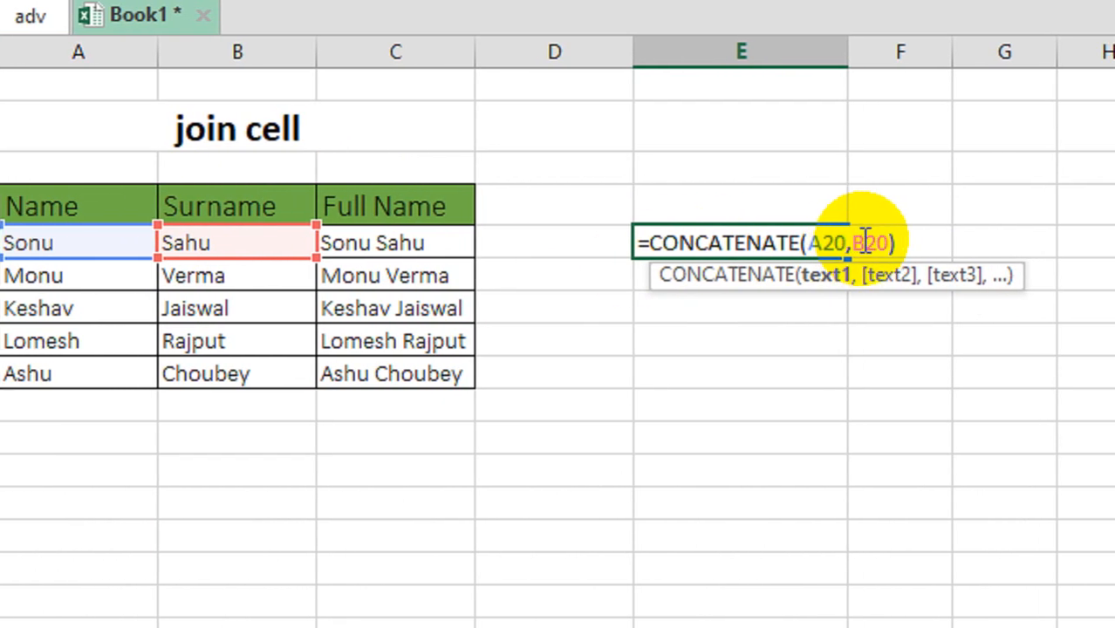
pyautogui.press('Right')
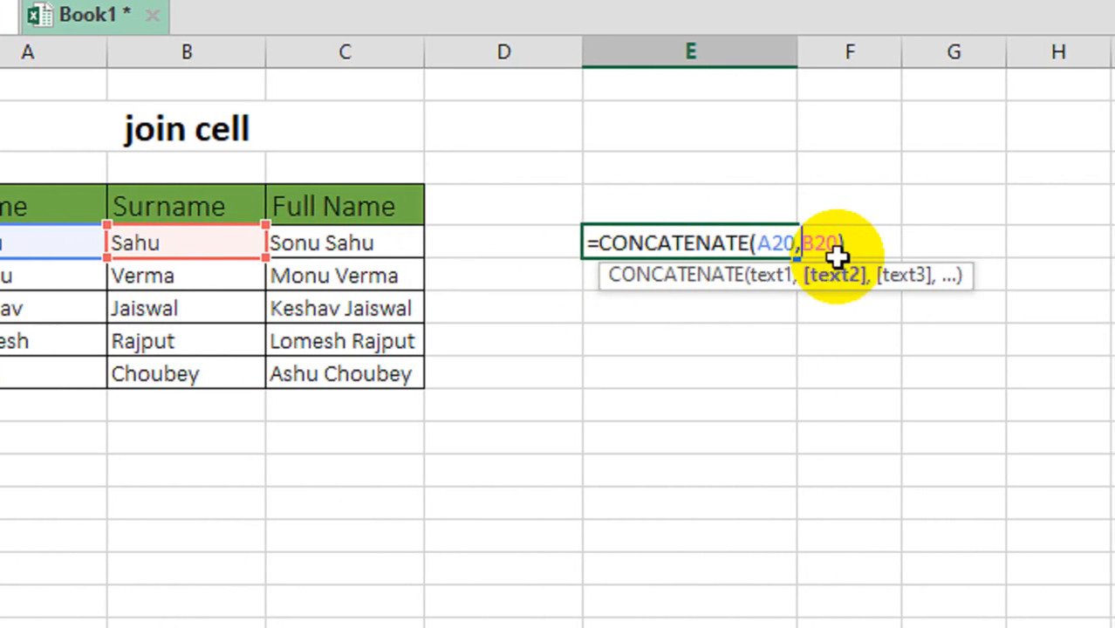
pyautogui.write('"')
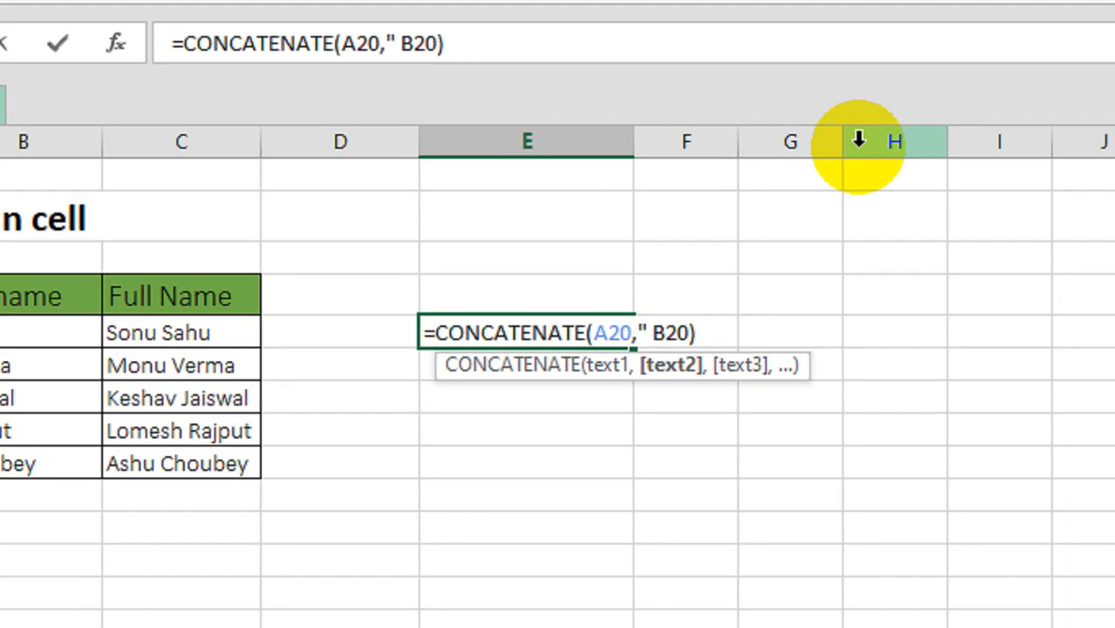
pyautogui.write(' ",')
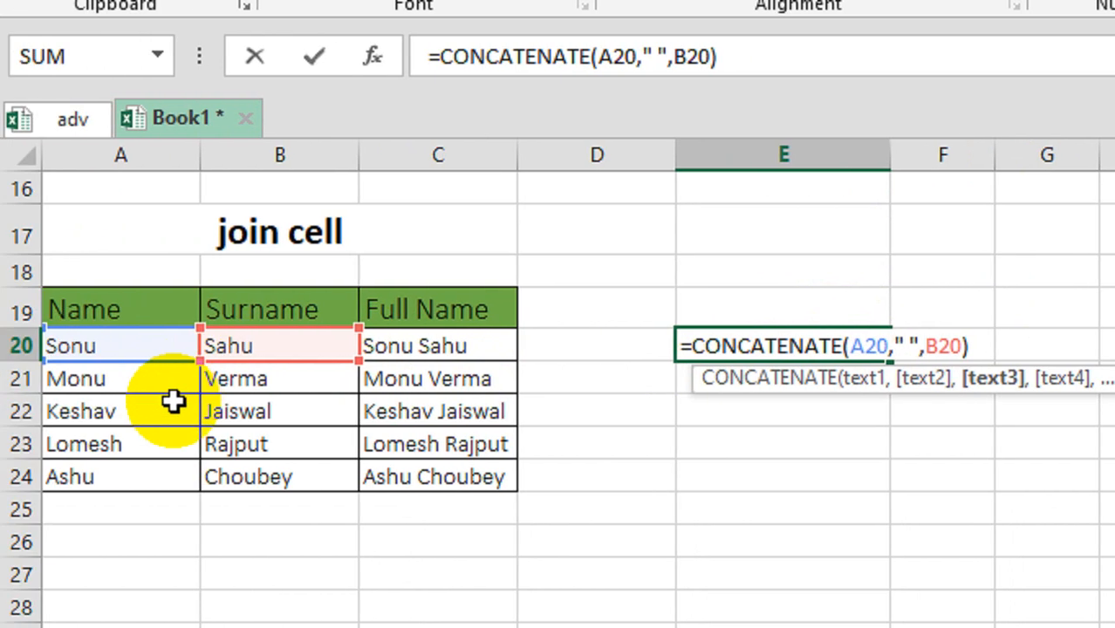
pyautogui.press('Return')
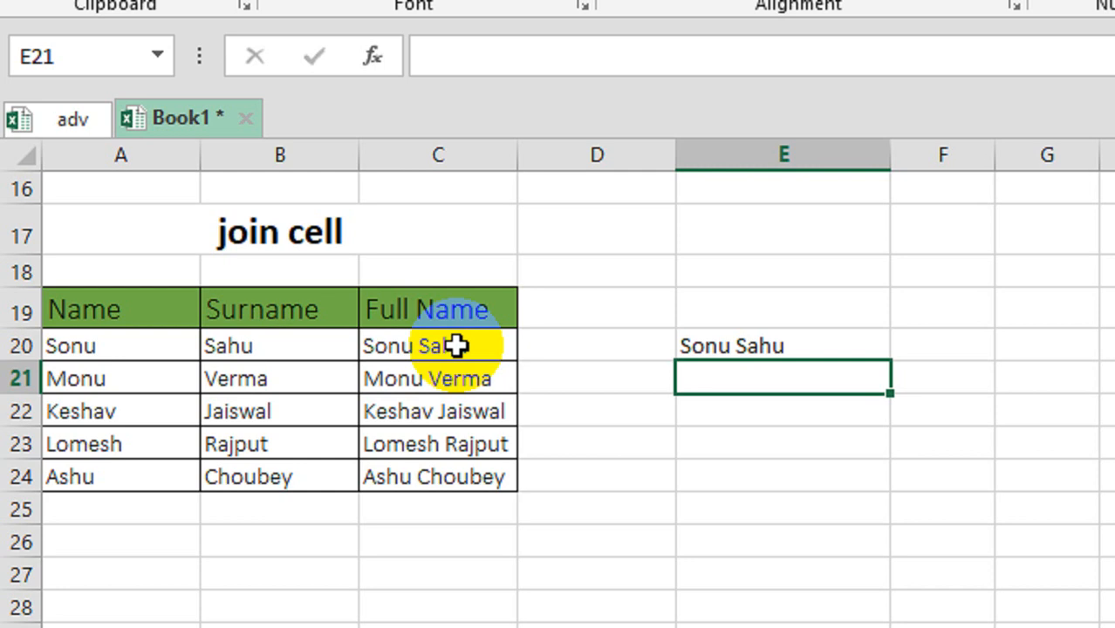
pyautogui.click(730, 344)
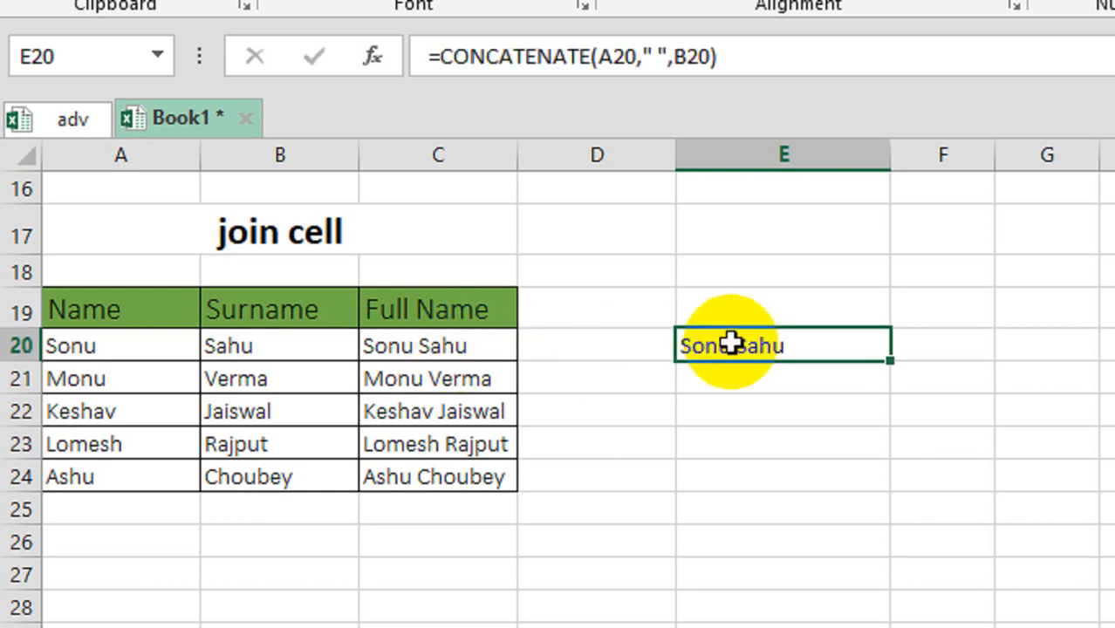